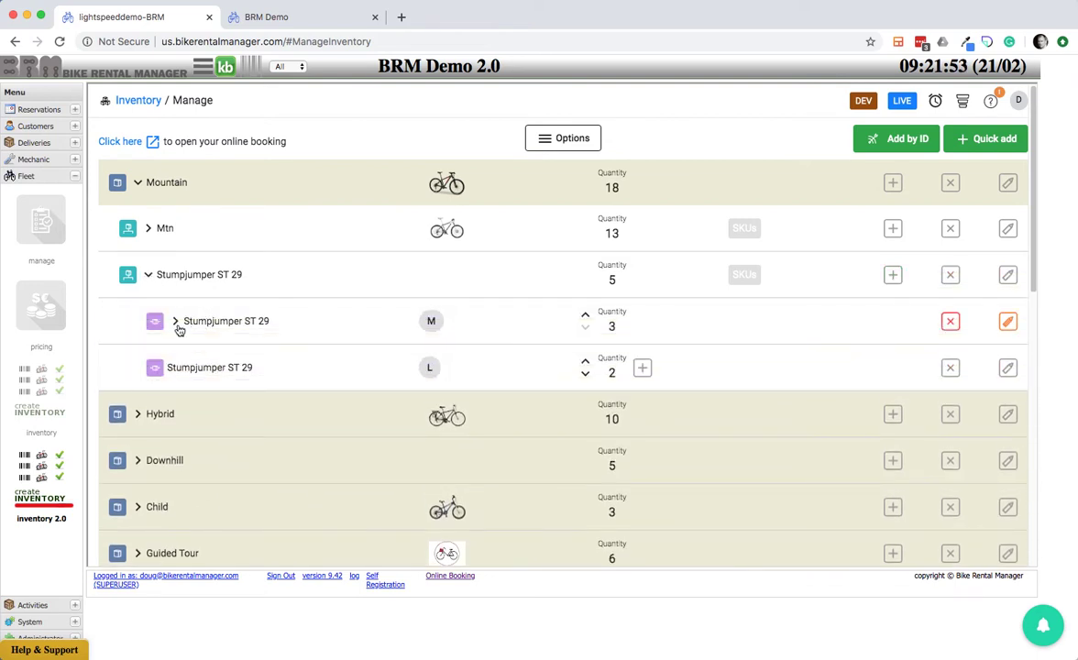
# Change the item ID and barcode of medium Stumpjumper ST 29 item SJ1 to SJ12 and save.
pyautogui.click(175, 321)
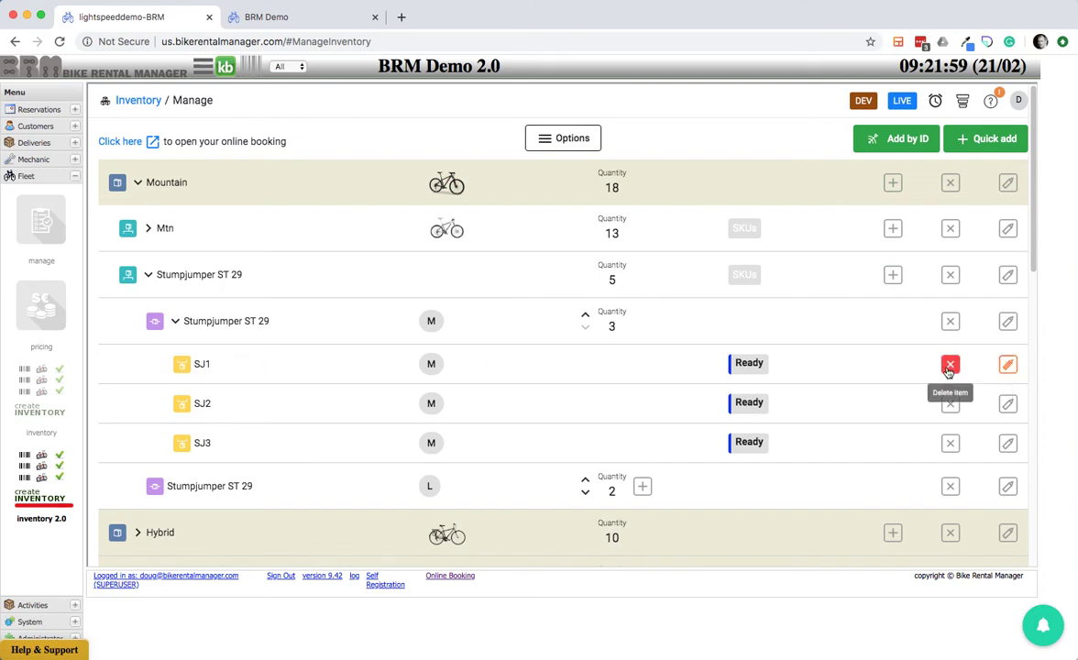
pyautogui.click(1007, 364)
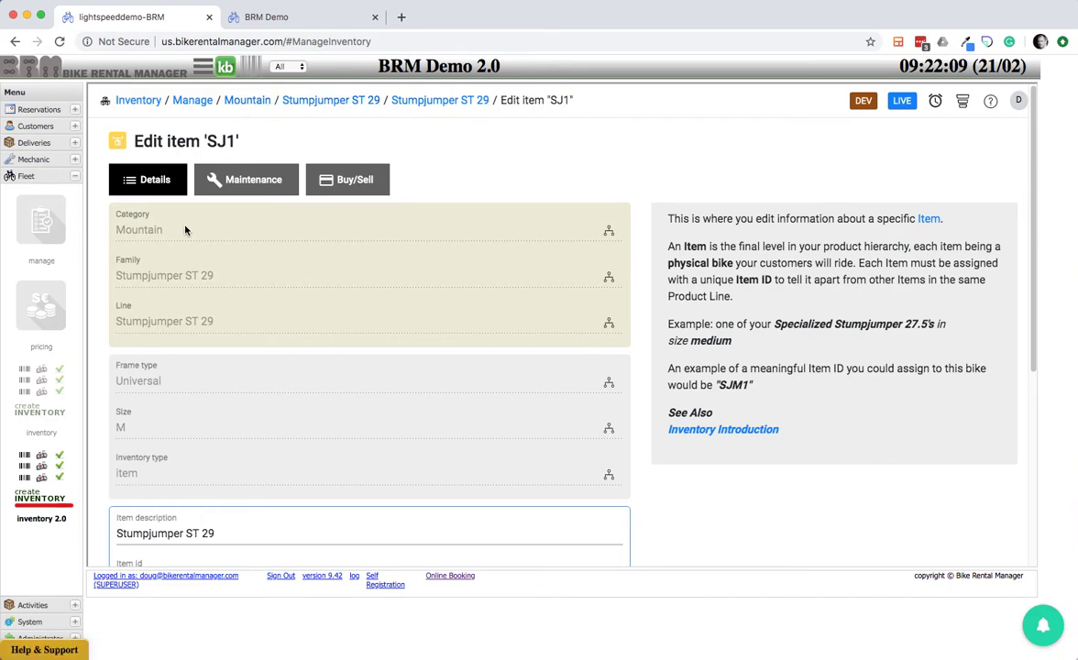
pyautogui.scroll(-5, 181, 226)
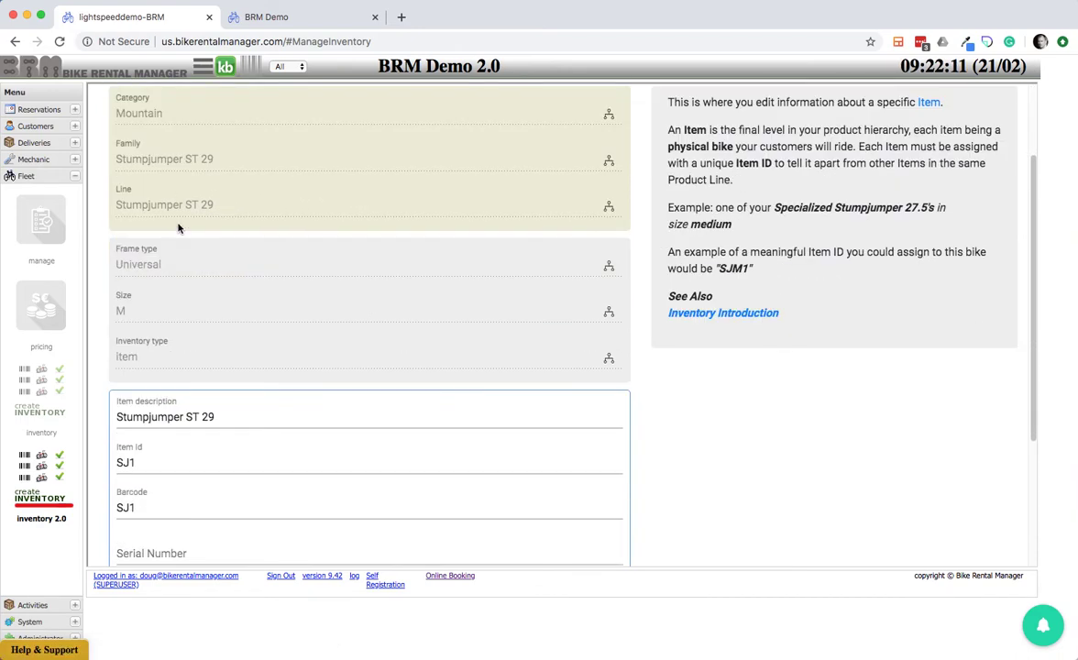
pyautogui.click(153, 327)
pyautogui.write('2')
pyautogui.click(167, 285)
pyautogui.write('2')
pyautogui.scroll(-1, 435, 488)
pyautogui.click(587, 551)
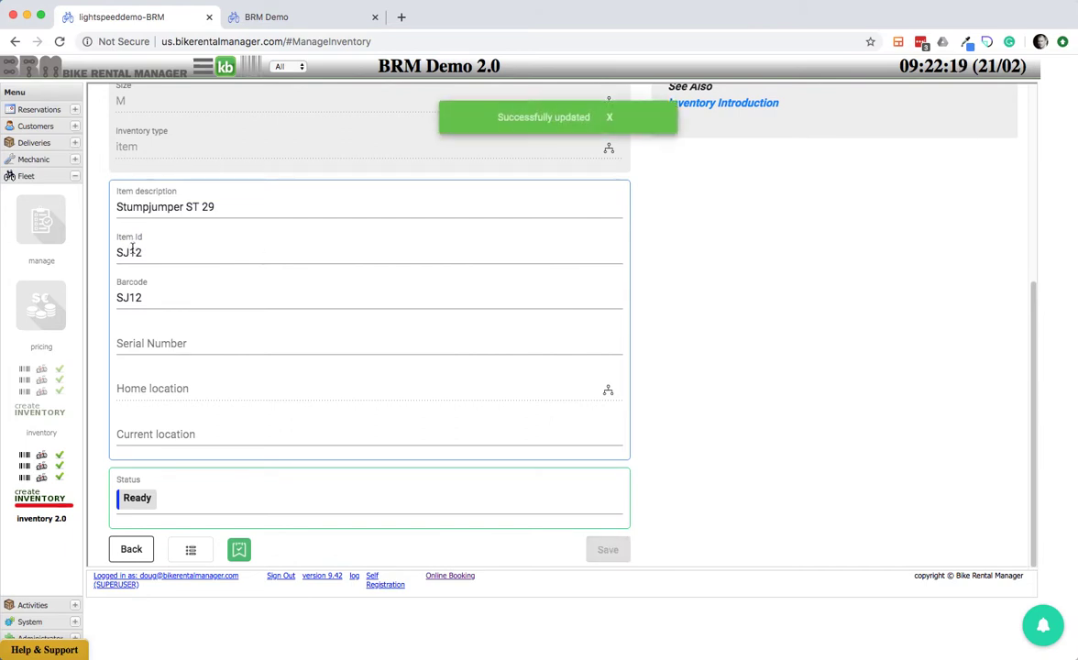
# Set the item's serial number to 24234234 and save the change.
pyautogui.click(158, 339)
pyautogui.write('24234234')
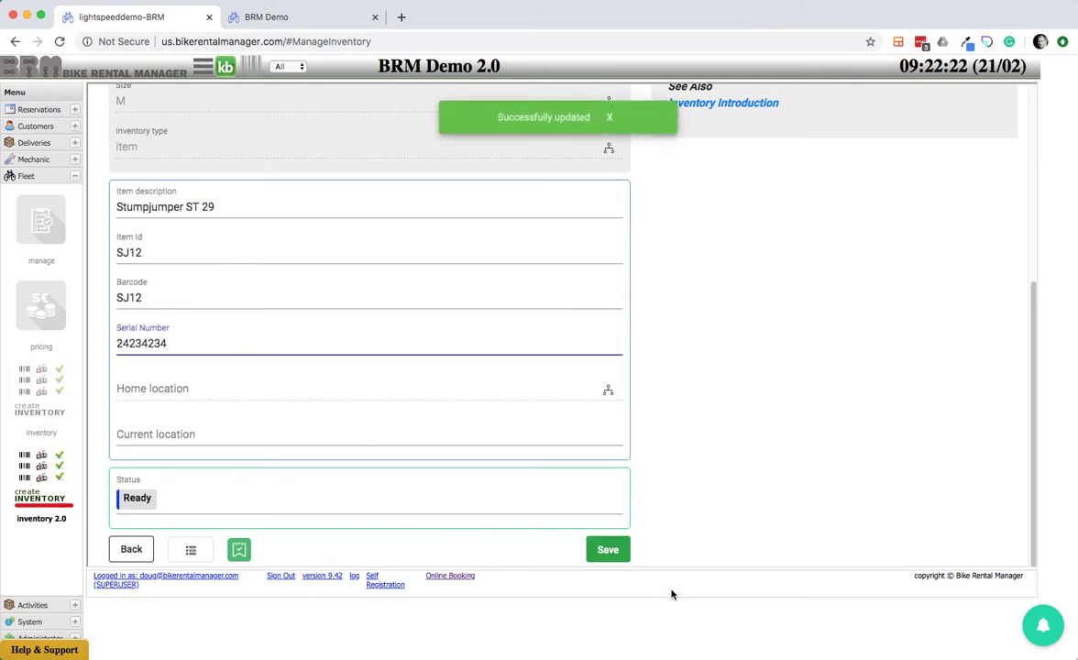
pyautogui.click(602, 554)
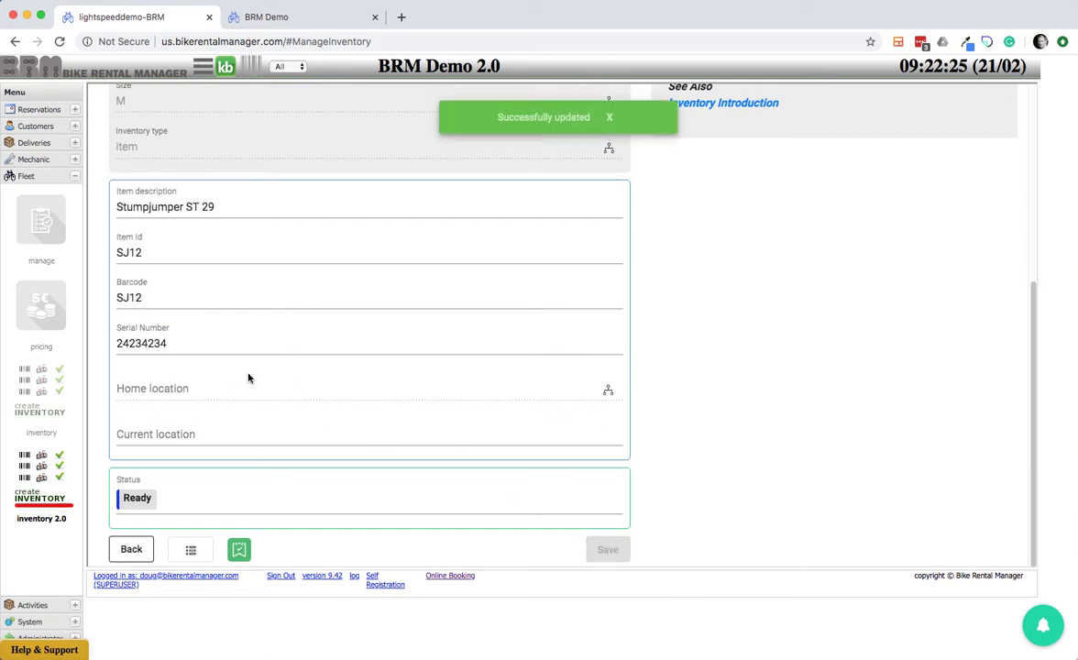
# Review the item's details, maintenance and buy/sell information, and return to the item list of the medium Stumpjumper ST 29 line.
pyautogui.moveTo(606, 392)
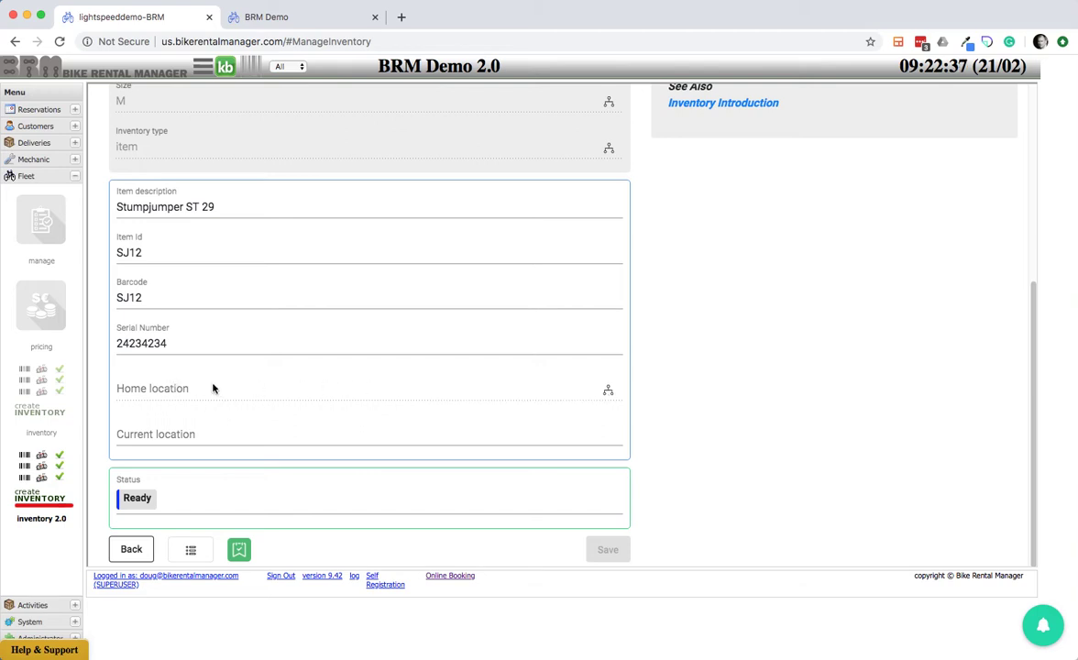
pyautogui.scroll(5, 252, 378)
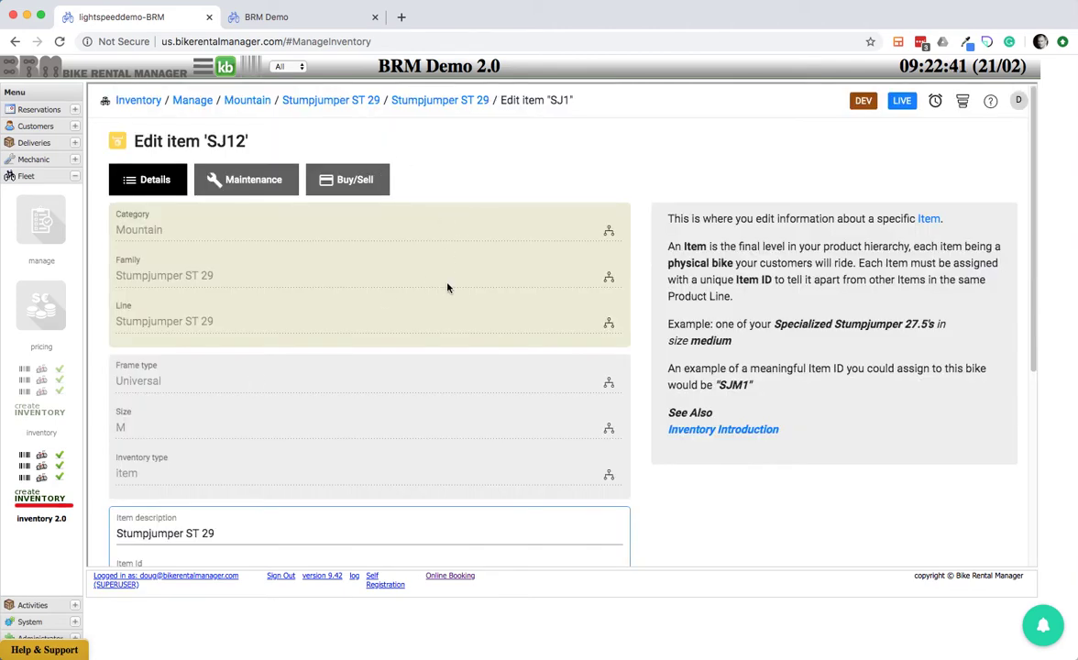
pyautogui.scroll(-5, 414, 312)
pyautogui.scroll(5, 412, 317)
pyautogui.click(257, 188)
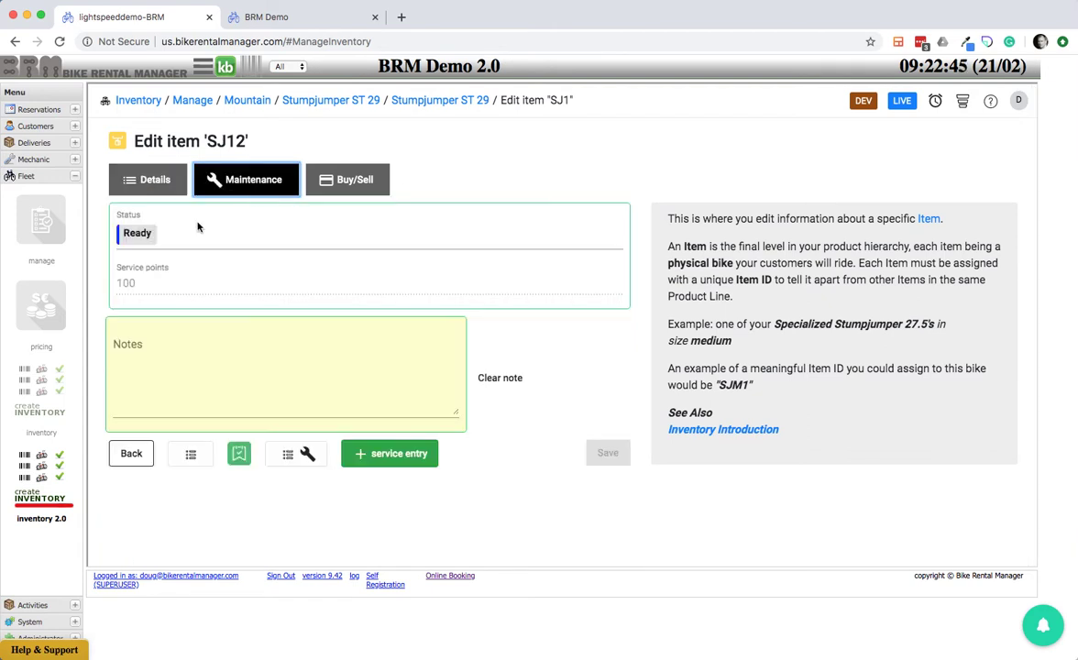
pyautogui.click(153, 173)
pyautogui.click(237, 169)
pyautogui.click(354, 181)
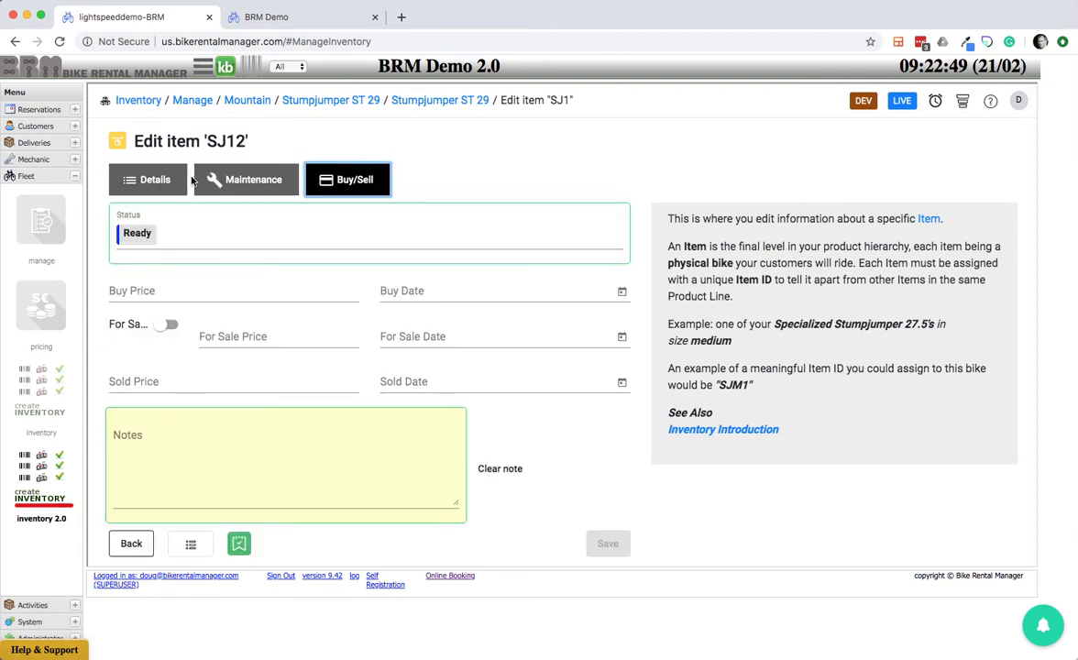
pyautogui.click(157, 174)
pyautogui.click(193, 101)
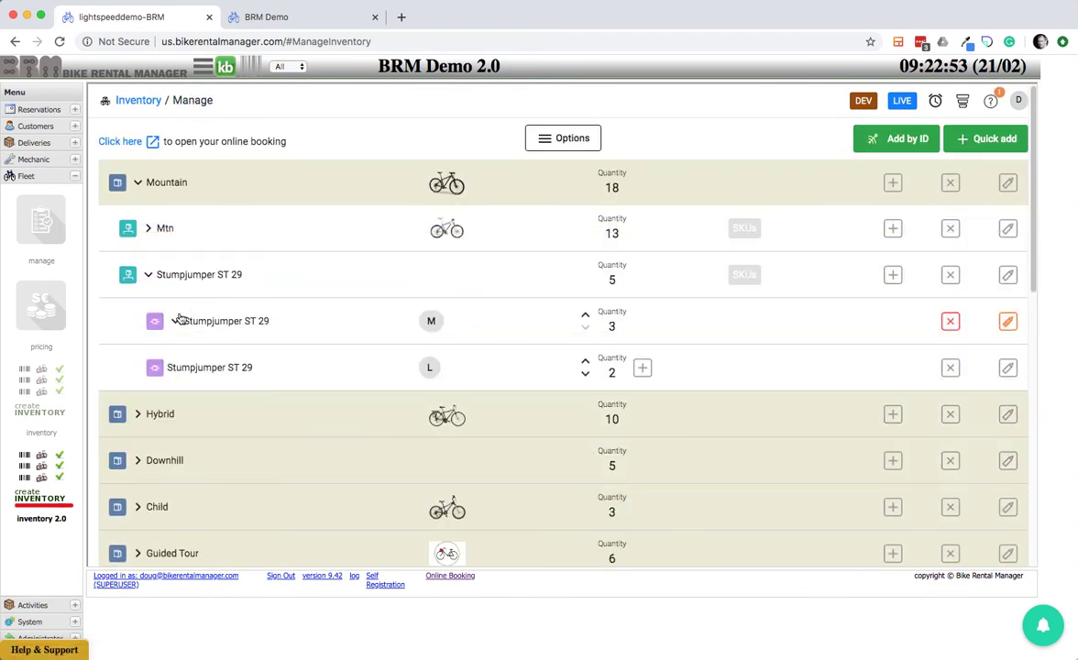
pyautogui.click(177, 320)
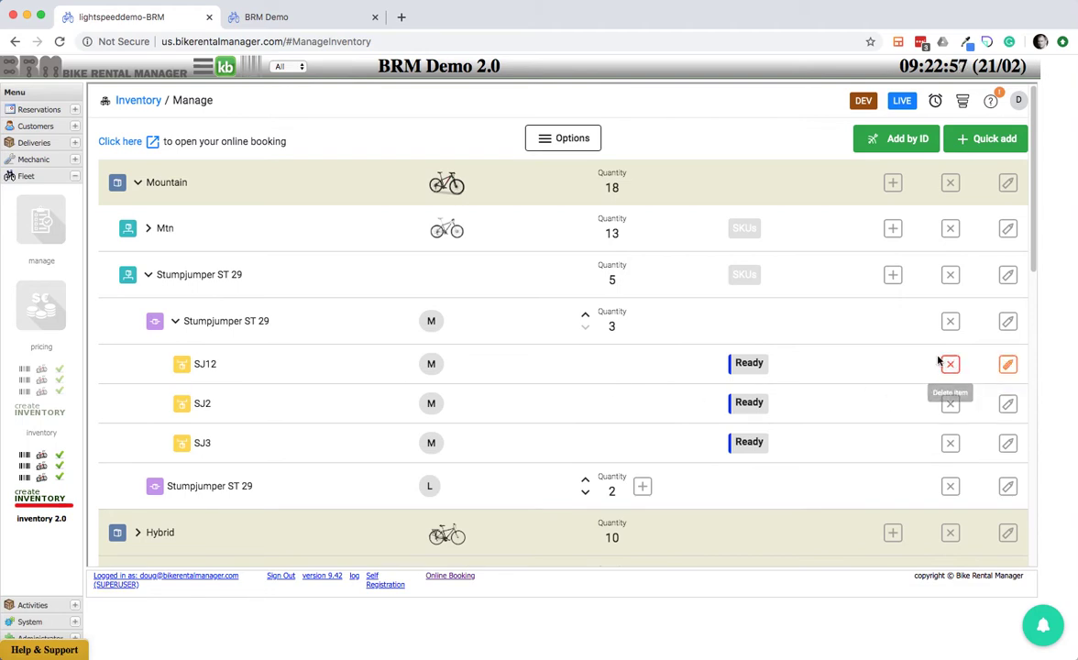
# Set the suitability of the medium Stumpjumper ST 29 product line to 5'10 > 6'2" and save it.
pyautogui.click(1006, 322)
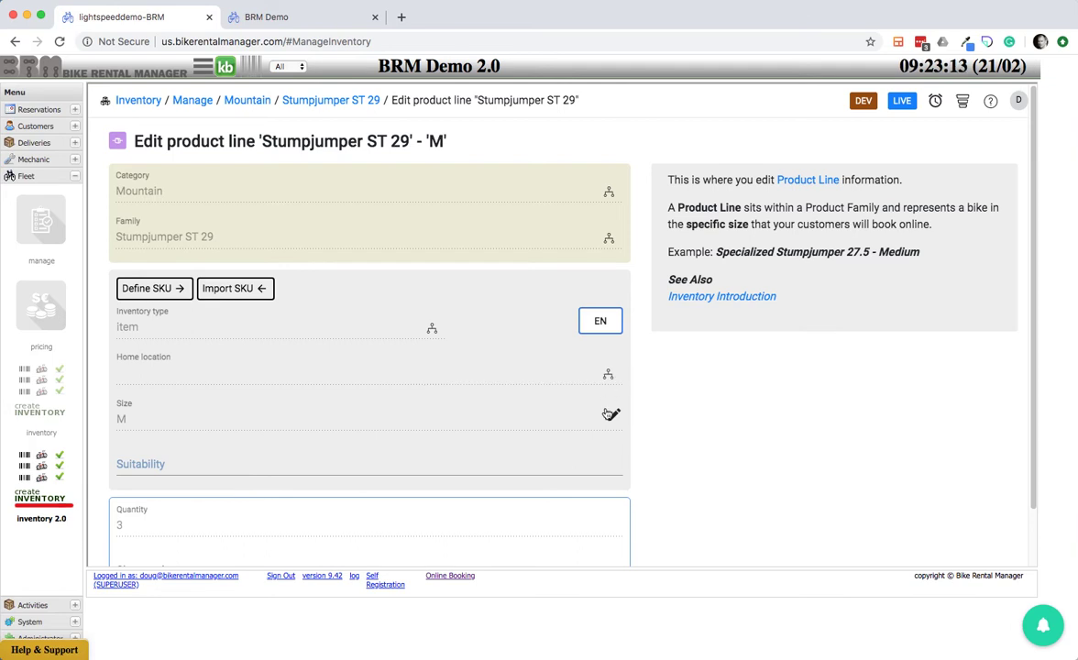
pyautogui.scroll(-2, 179, 394)
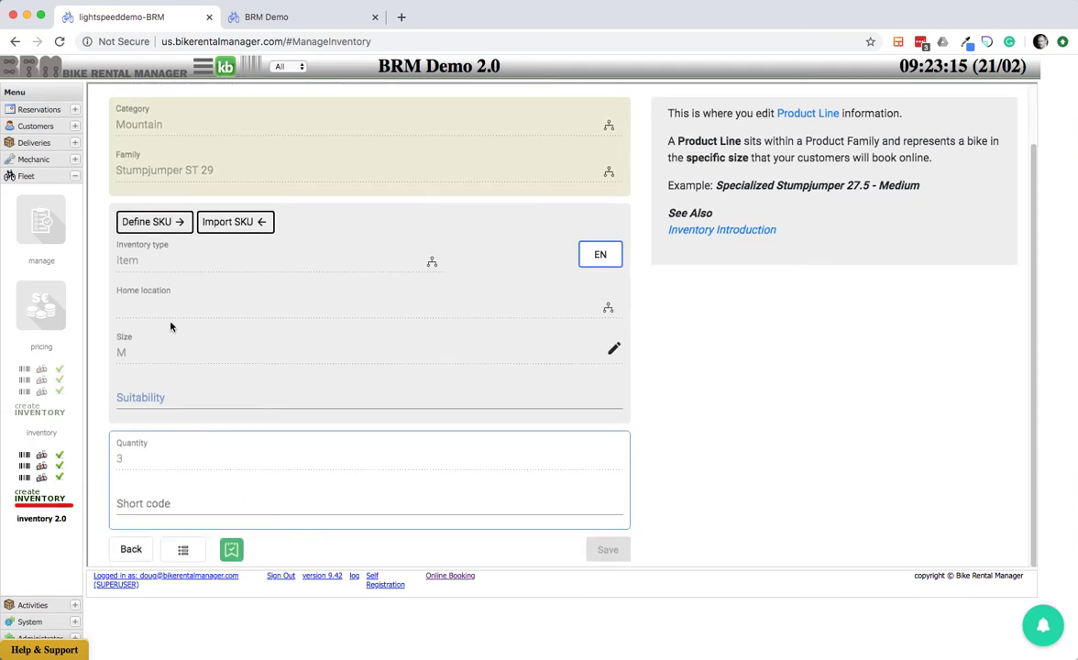
pyautogui.click(152, 397)
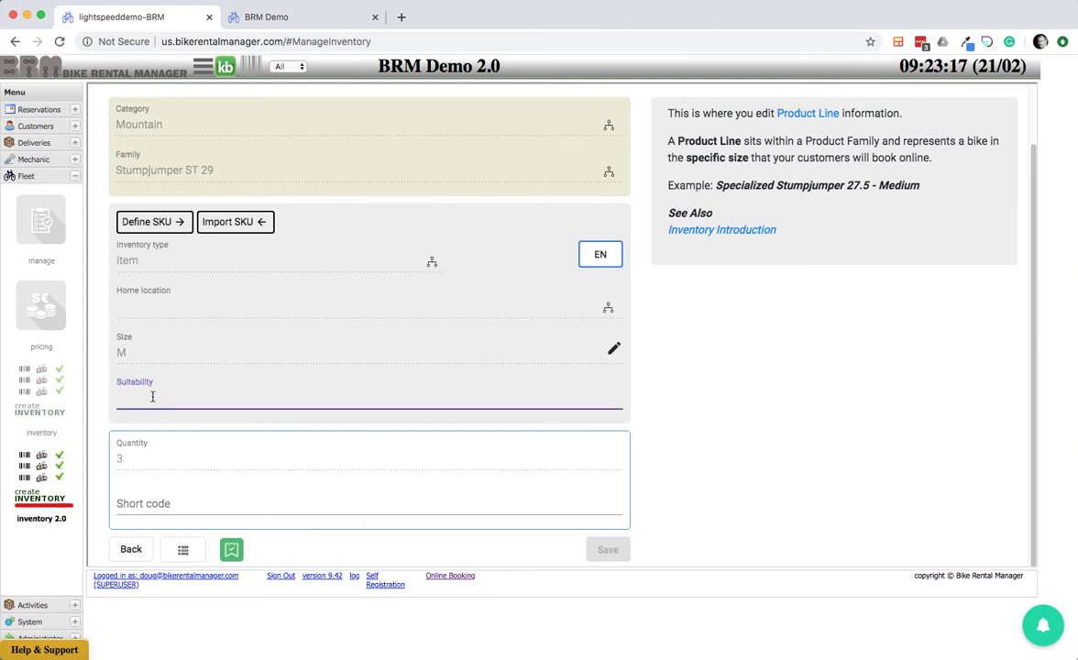
pyautogui.write('S')
pyautogui.write("'10 ")
pyautogui.write('> ')
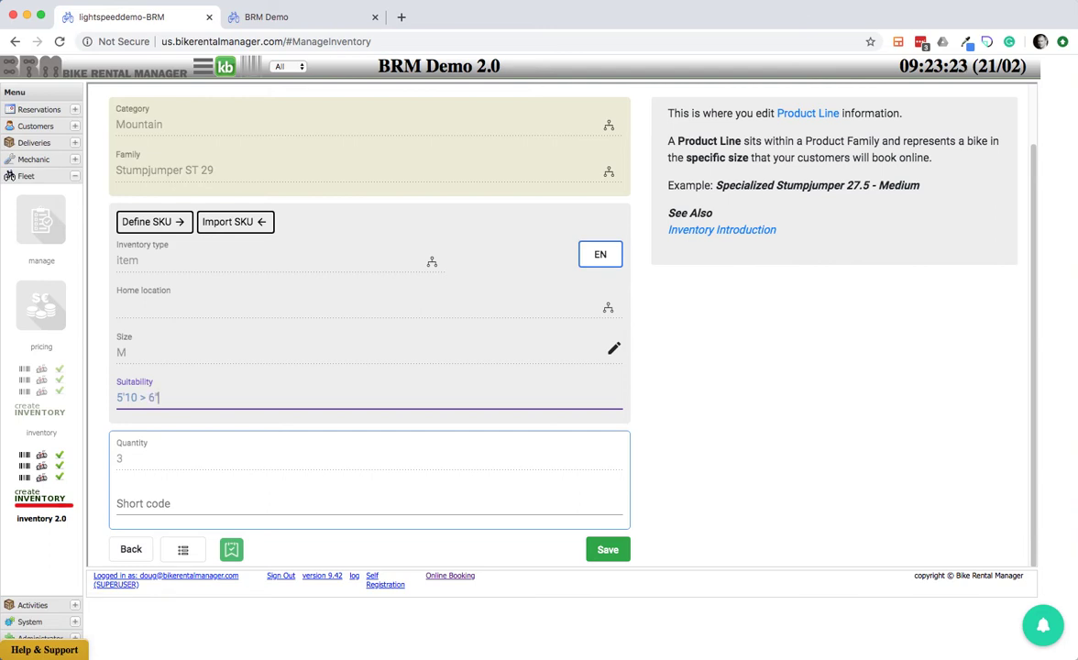
pyautogui.write('6\'2"')
pyautogui.click(606, 556)
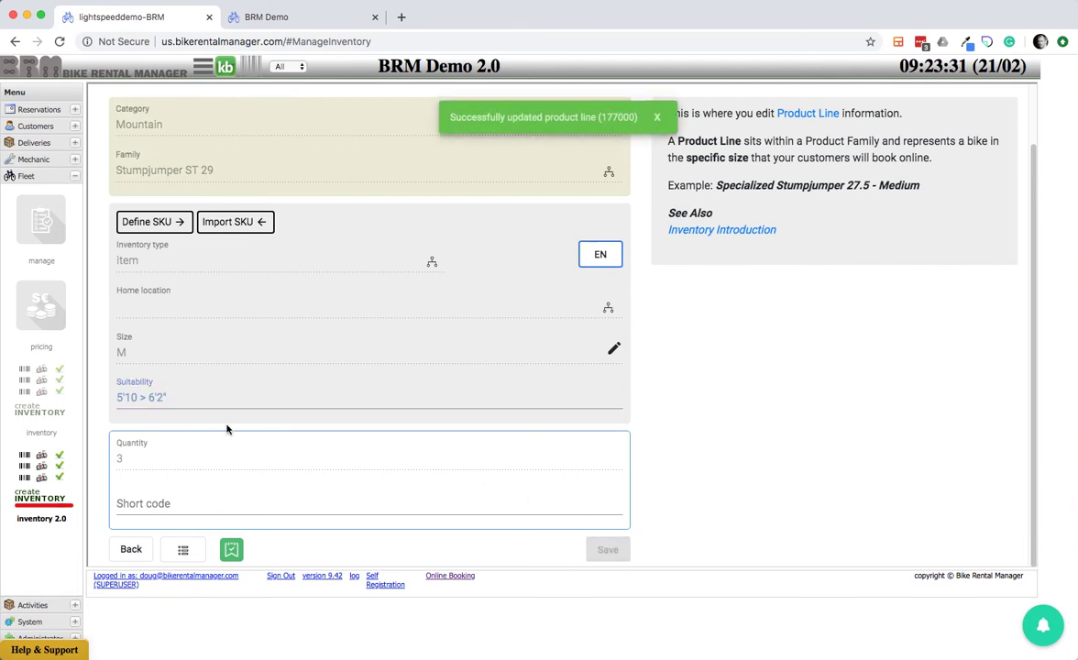
# Check the reservations for this product line and close the list.
pyautogui.click(234, 552)
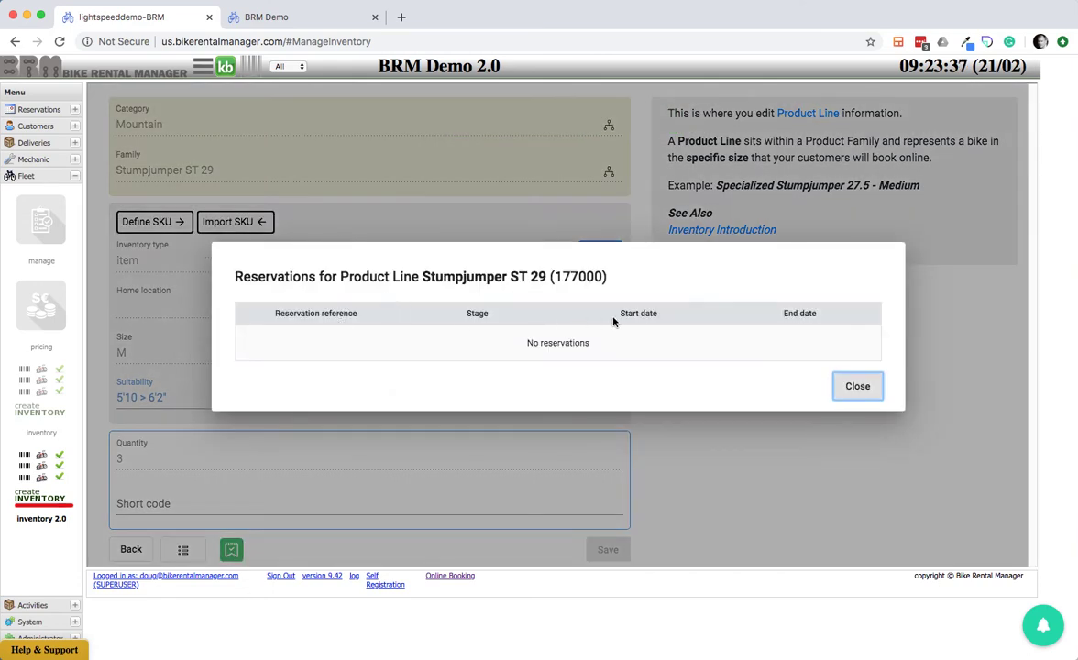
pyautogui.click(857, 386)
pyautogui.scroll(2, 761, 339)
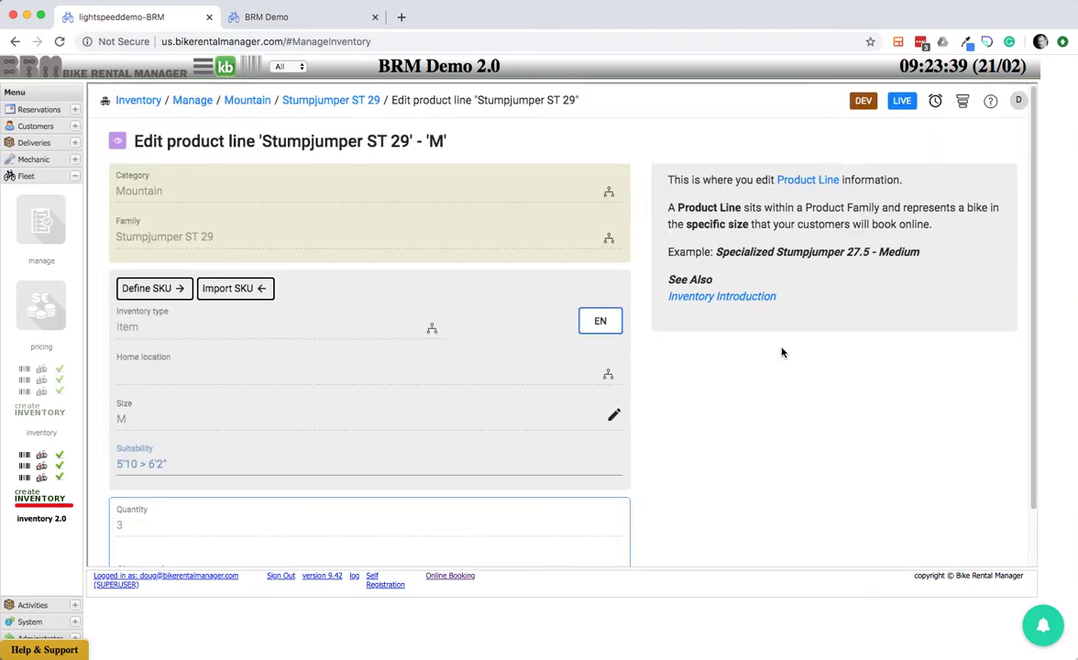
# Review the editable details of the Mountain category and the Mtn product family, and return to the inventory list.
pyautogui.click(256, 102)
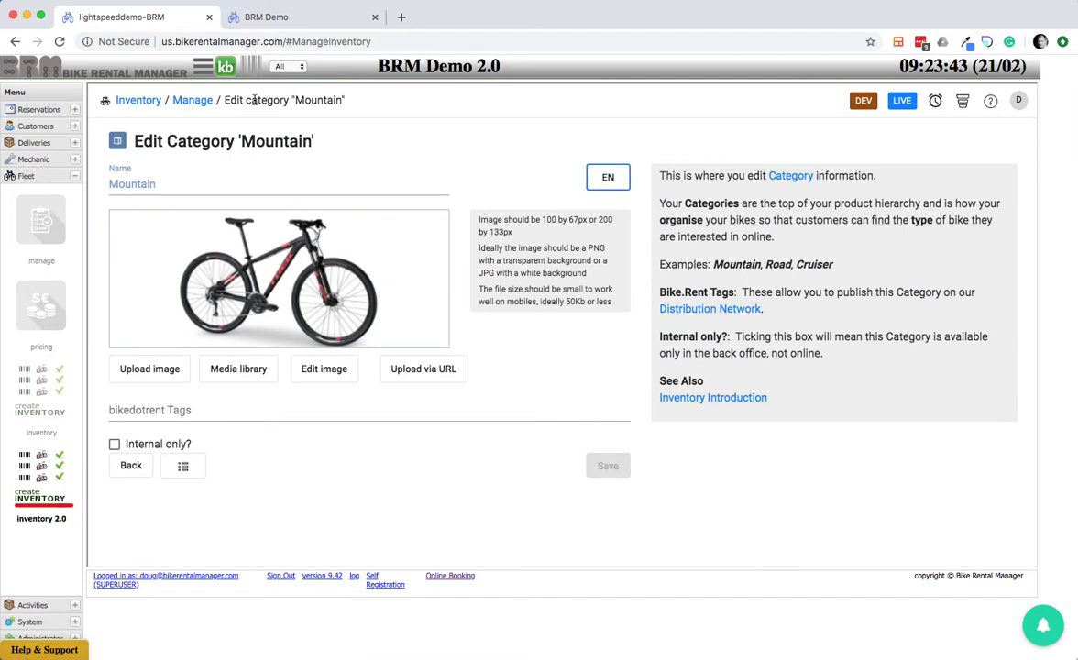
pyautogui.click(195, 102)
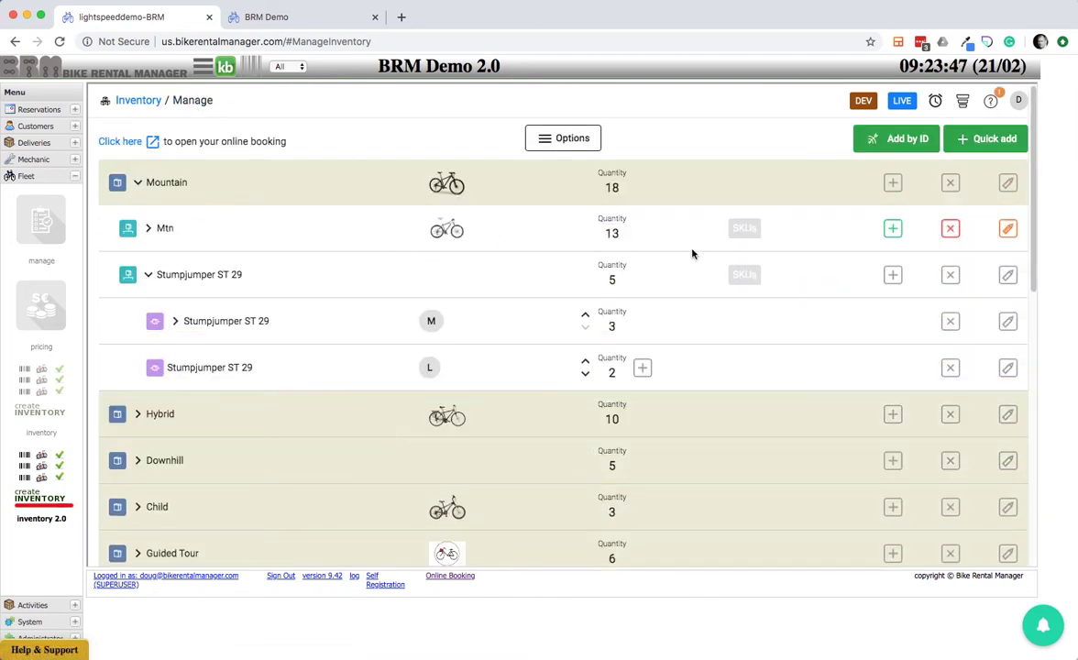
pyautogui.click(1007, 229)
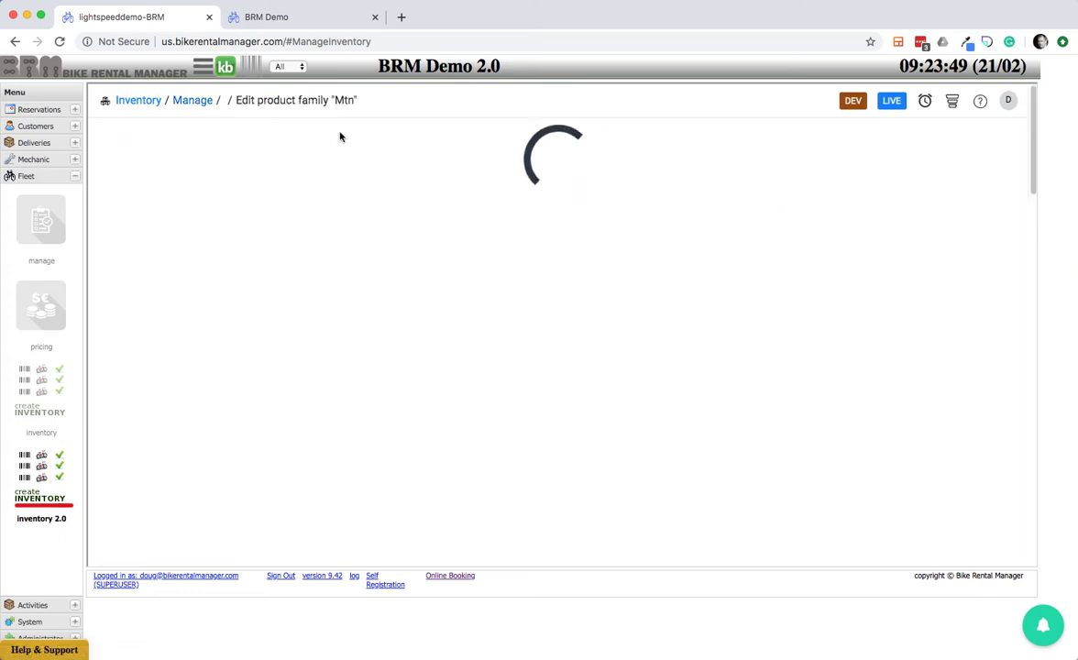
pyautogui.scroll(-3, 358, 275)
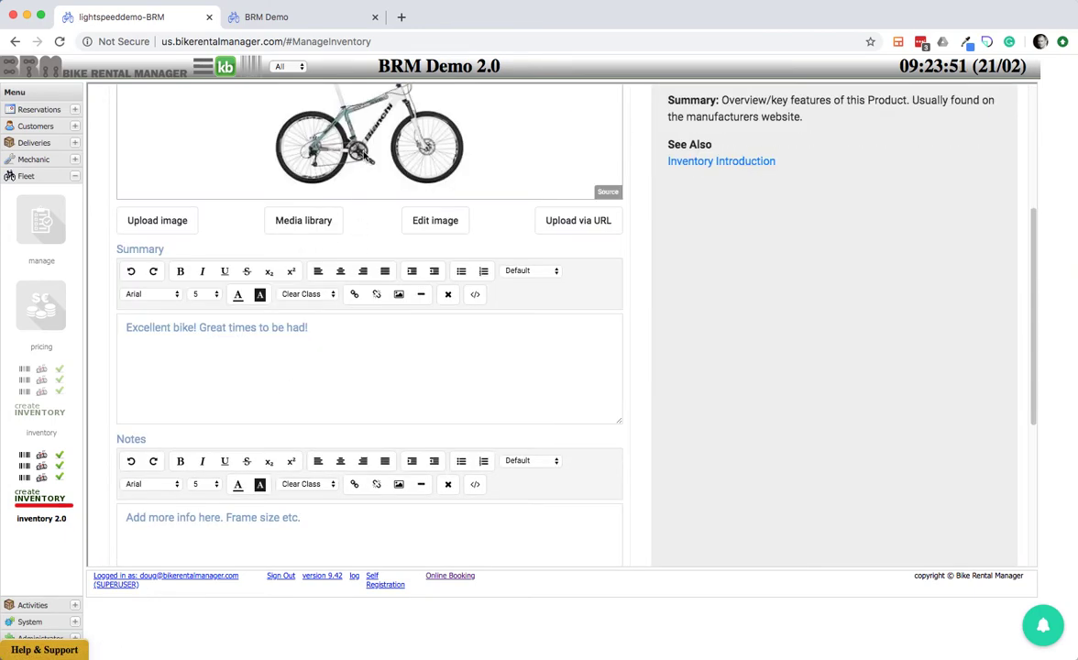
pyautogui.scroll(-3, 293, 386)
pyautogui.scroll(6, 275, 348)
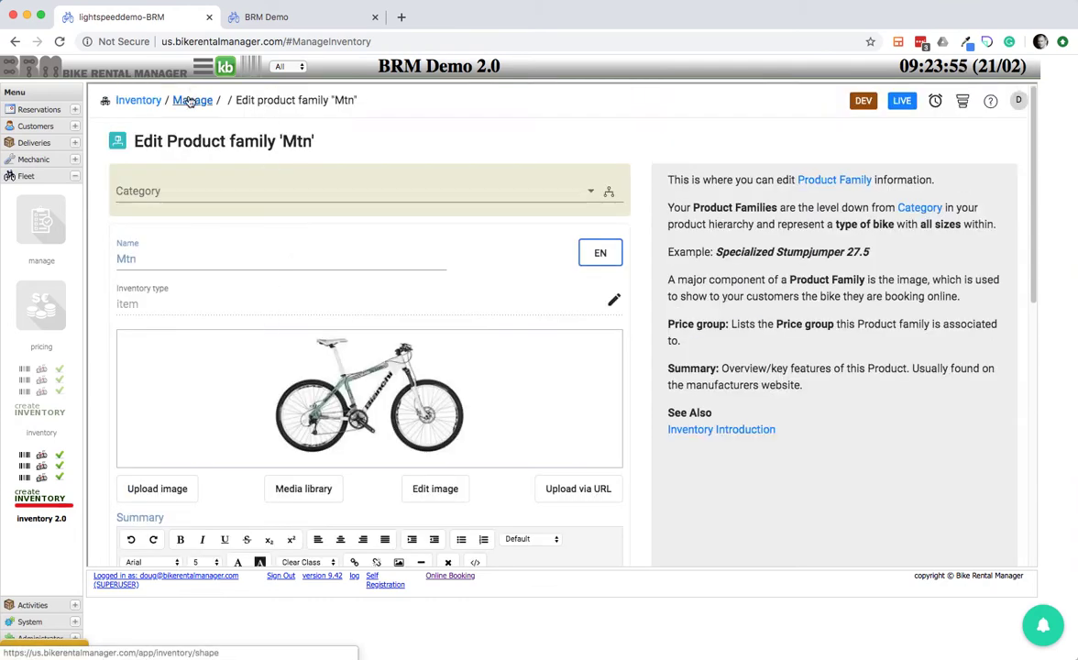
pyautogui.click(190, 100)
# Mark the Mountain category as internal only and save it.
pyautogui.click(1007, 183)
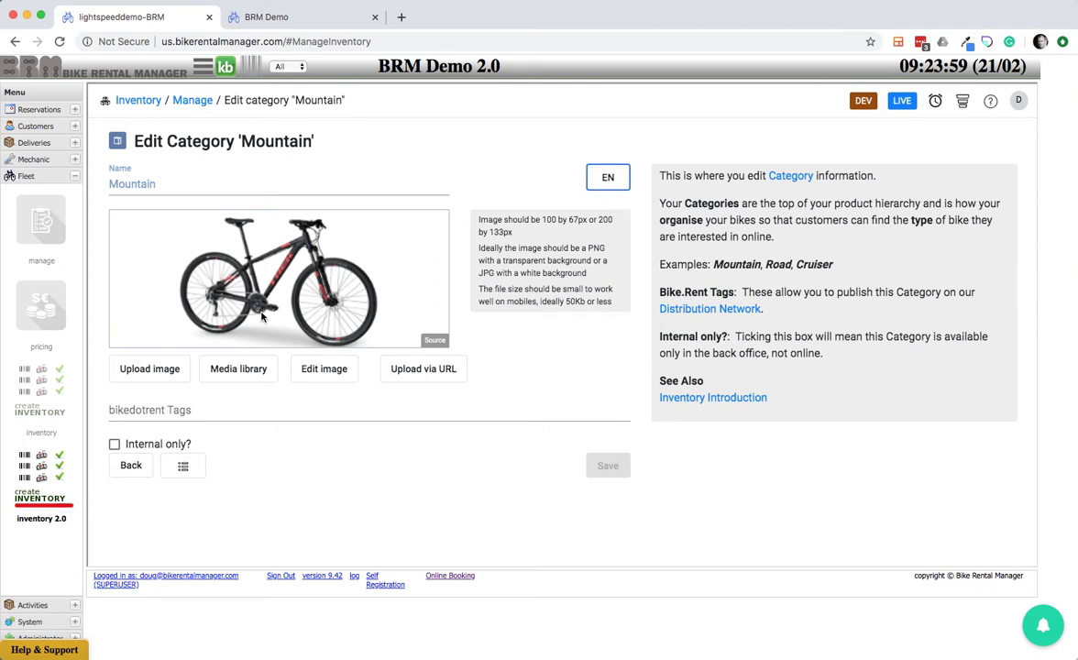
pyautogui.click(115, 447)
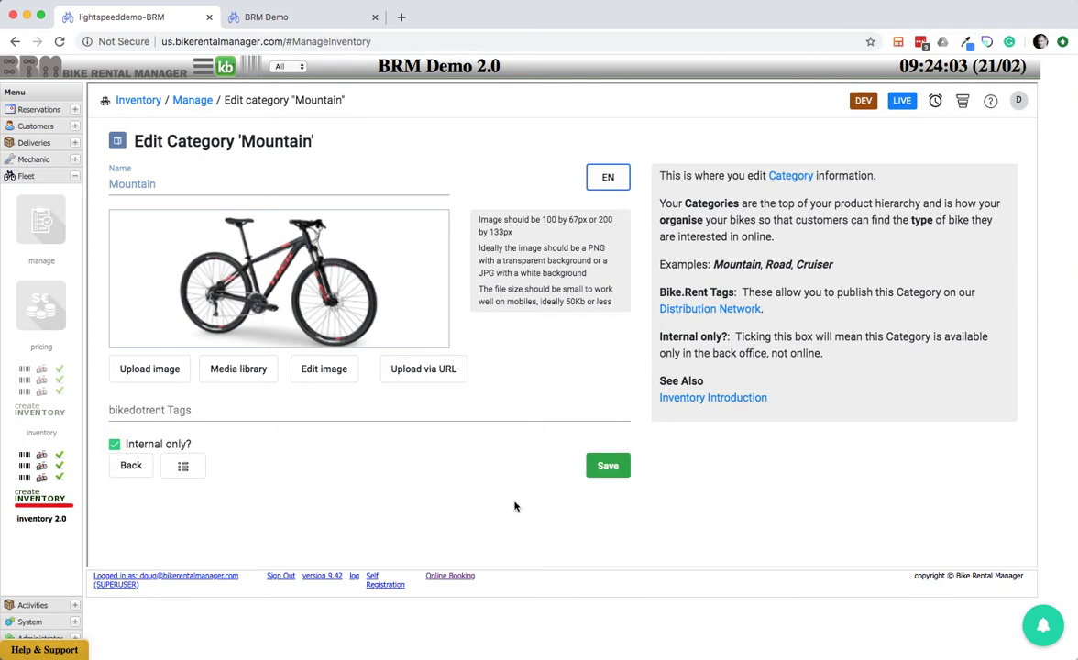
pyautogui.click(607, 468)
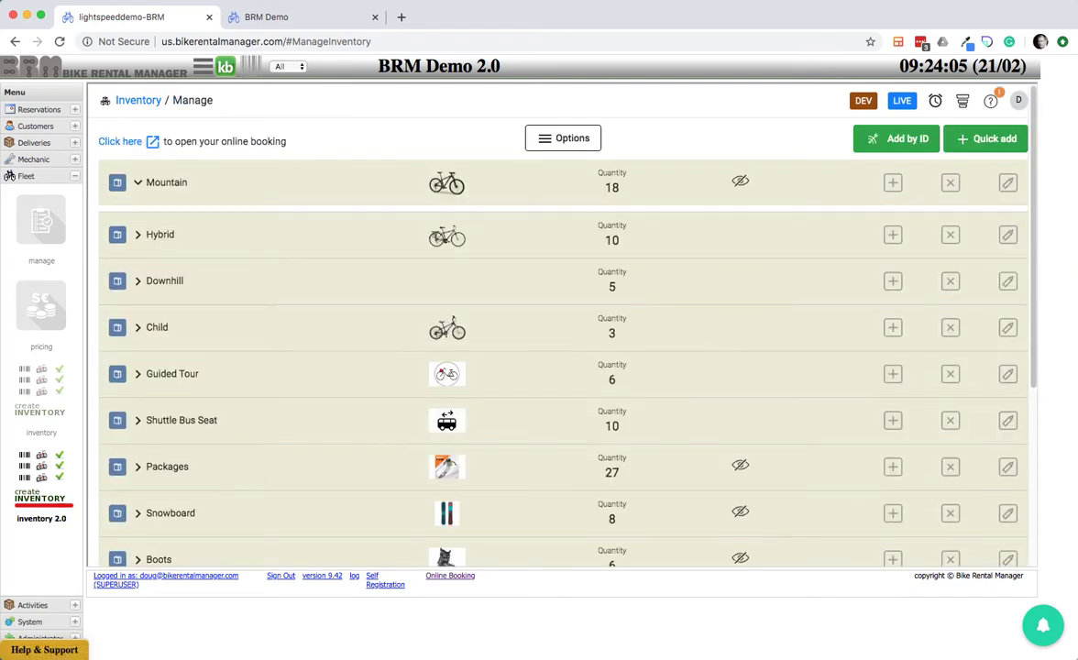
pyautogui.moveTo(743, 182)
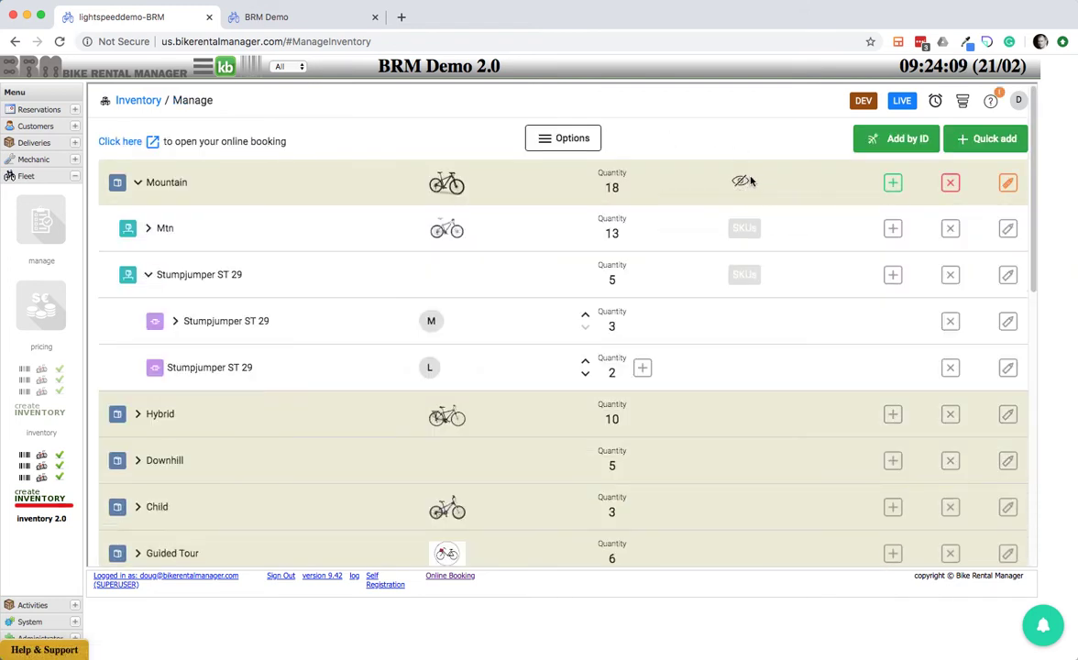
# Remove the internal-only setting from the Mountain category and save it.
pyautogui.click(1008, 183)
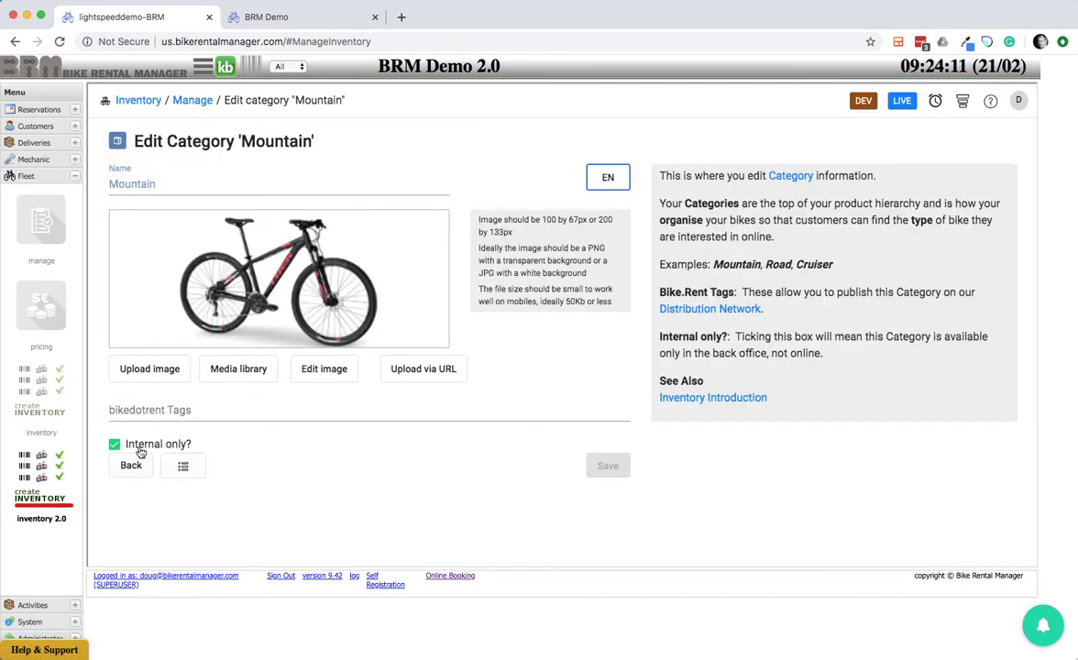
pyautogui.click(112, 444)
pyautogui.click(605, 465)
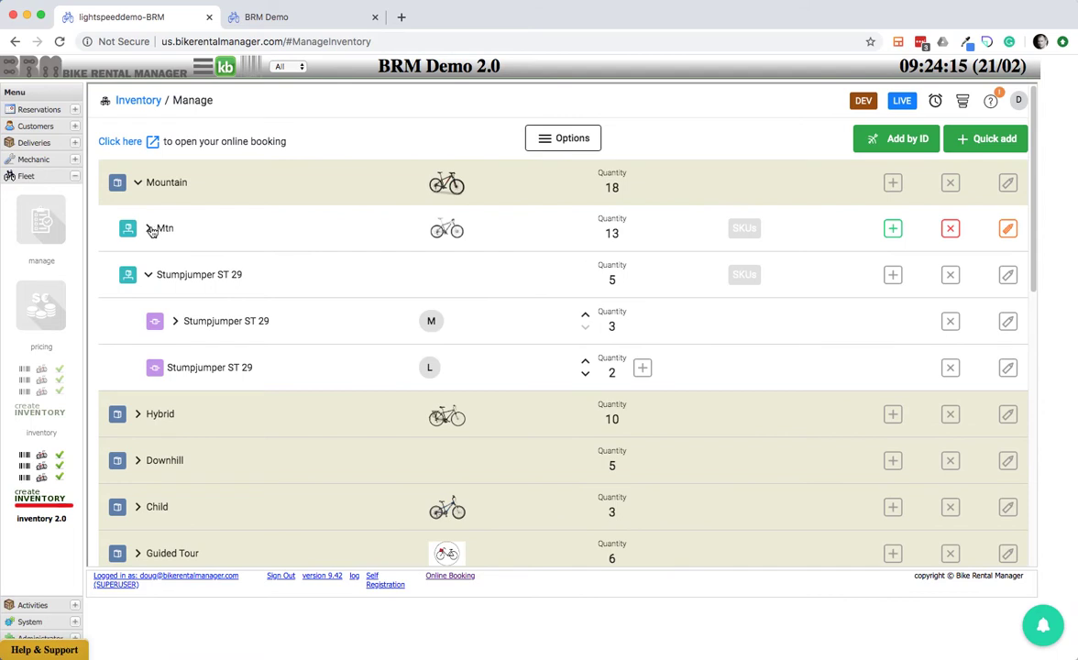
pyautogui.click(149, 226)
pyautogui.click(149, 227)
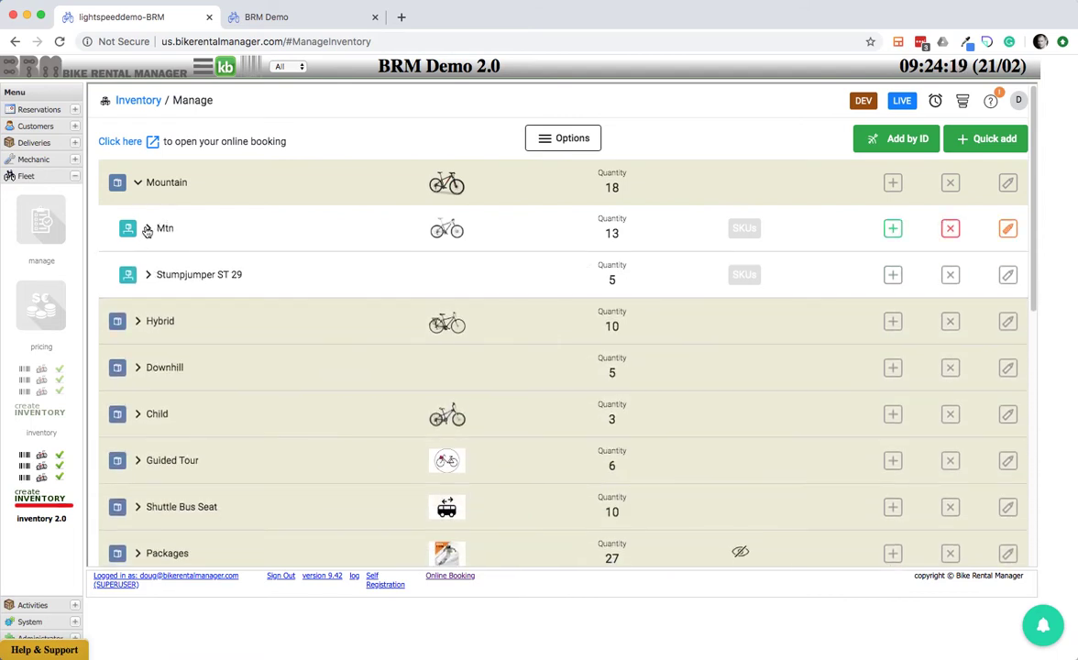
pyautogui.click(147, 229)
pyautogui.click(147, 229)
# Enable dragging in the inventory list and move the medium Stumpjumper ST 29 line below the large one.
pyautogui.click(544, 139)
pyautogui.click(548, 173)
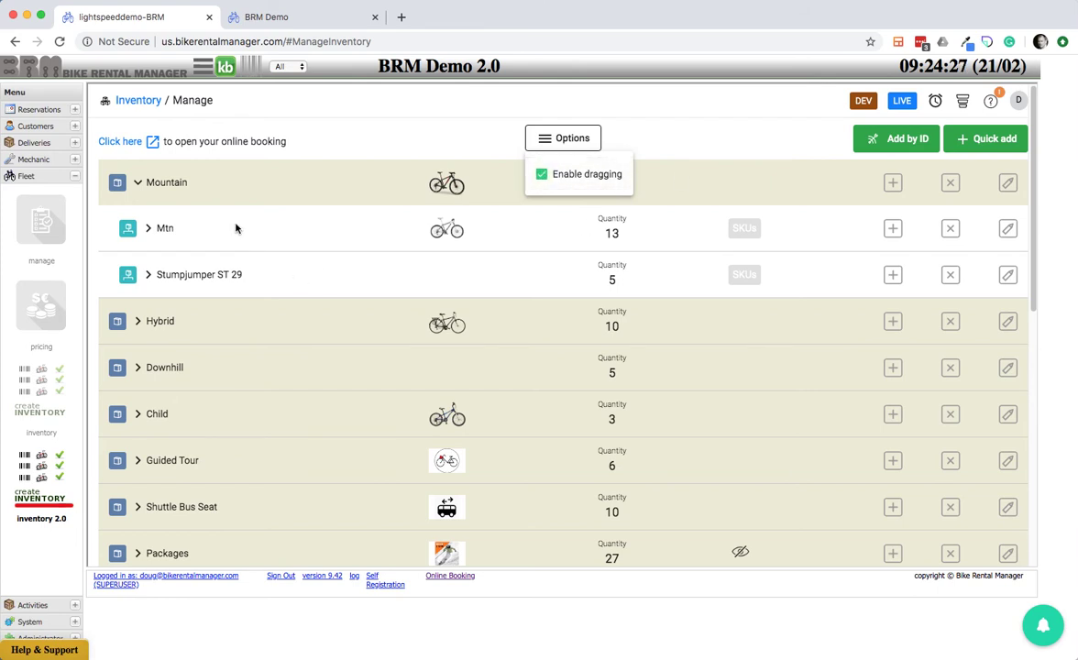
pyautogui.click(251, 278)
pyautogui.click(149, 274)
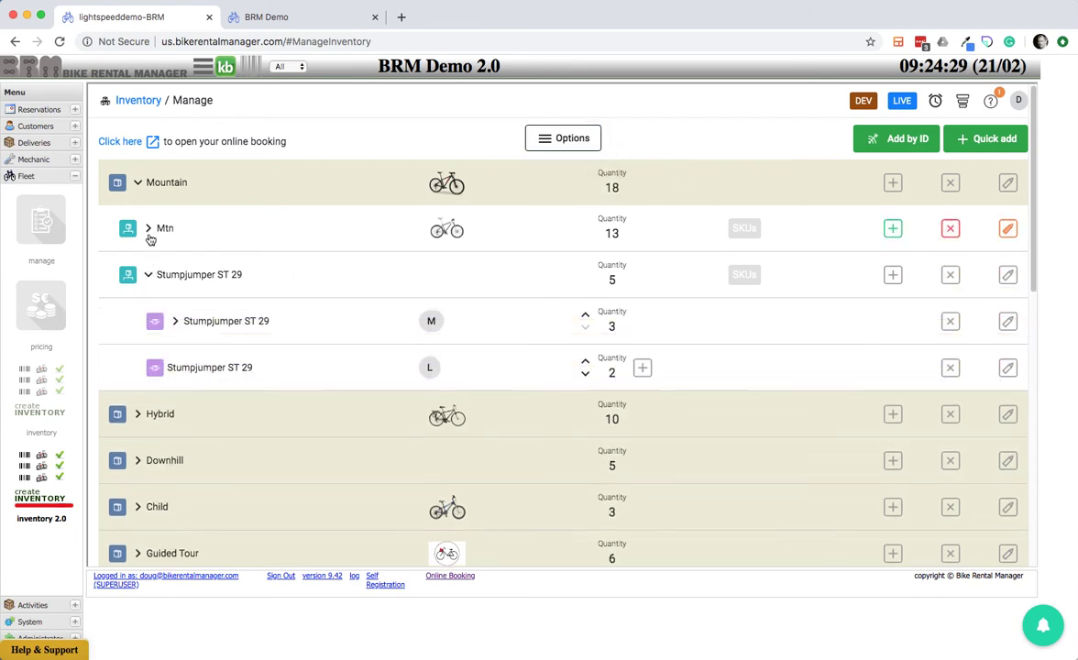
pyautogui.moveTo(195, 319); pyautogui.dragTo(220, 362)
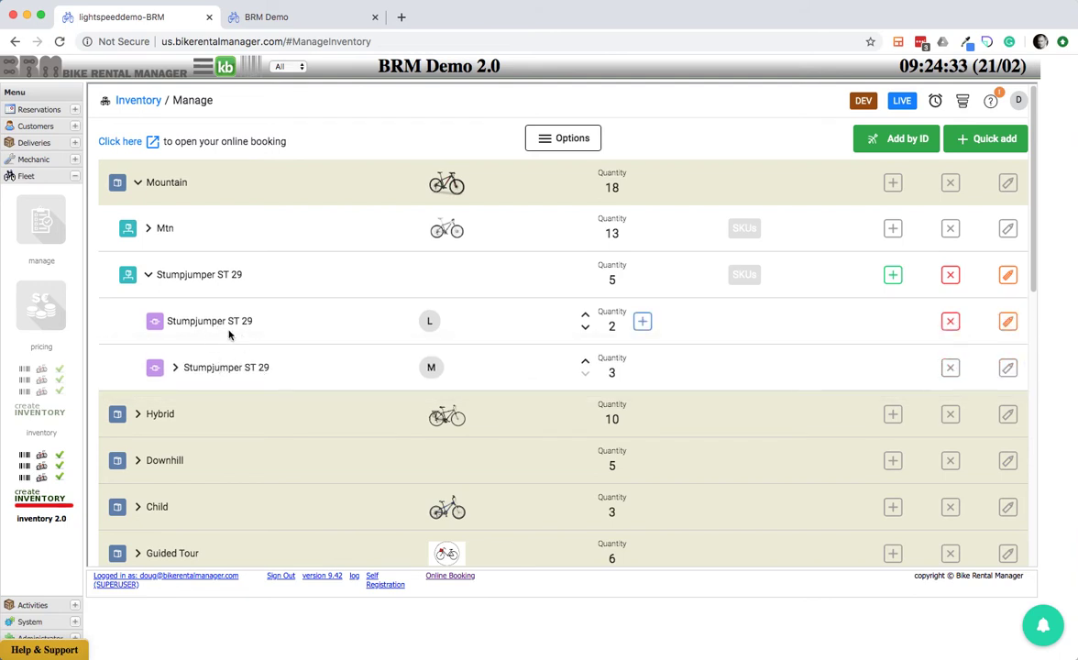
# In the Hybrid category's Trek7.2 family, move the 17" product line below the 19" line.
pyautogui.click(136, 416)
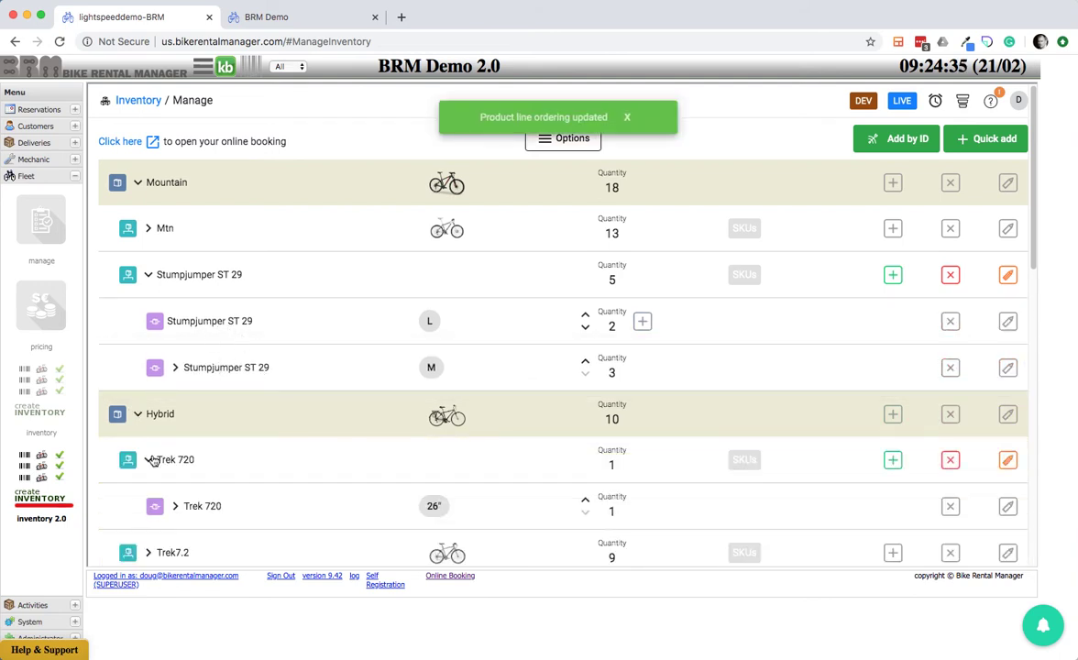
pyautogui.scroll(-3, 216, 389)
pyautogui.click(149, 296)
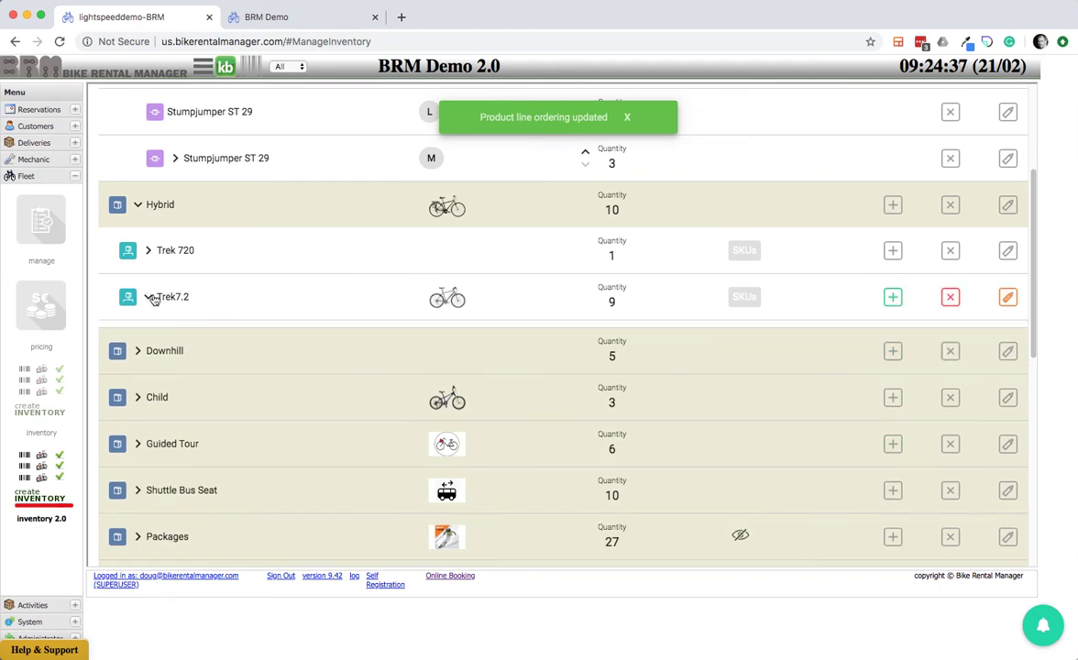
pyautogui.moveTo(179, 345); pyautogui.dragTo(207, 388)
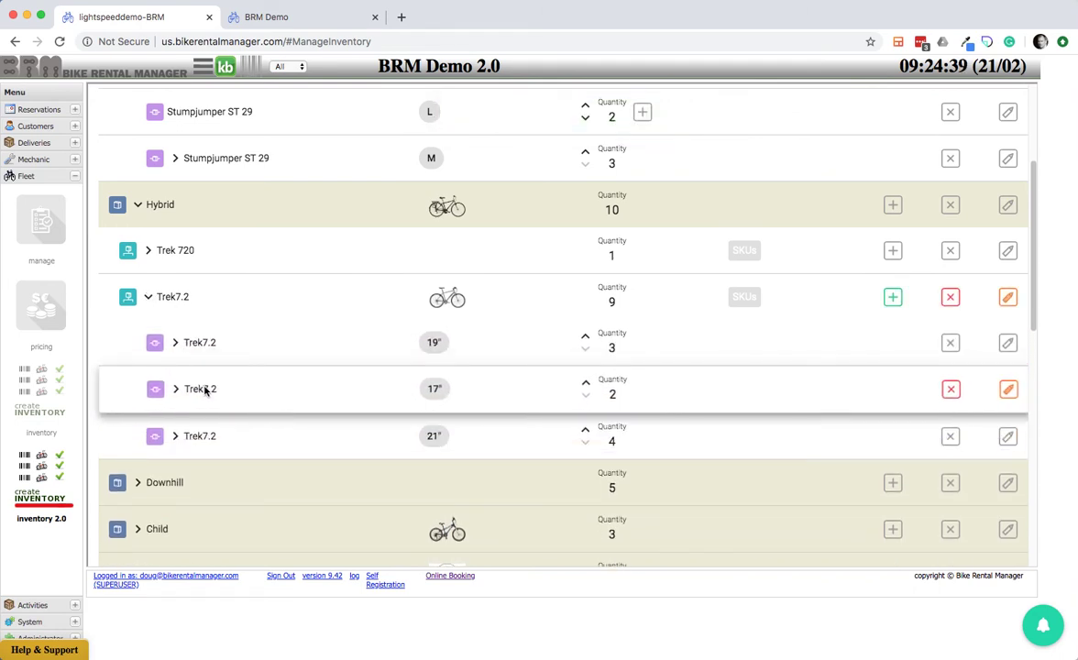
# Disable dragging in the inventory list options.
pyautogui.scroll(3, 639, 97)
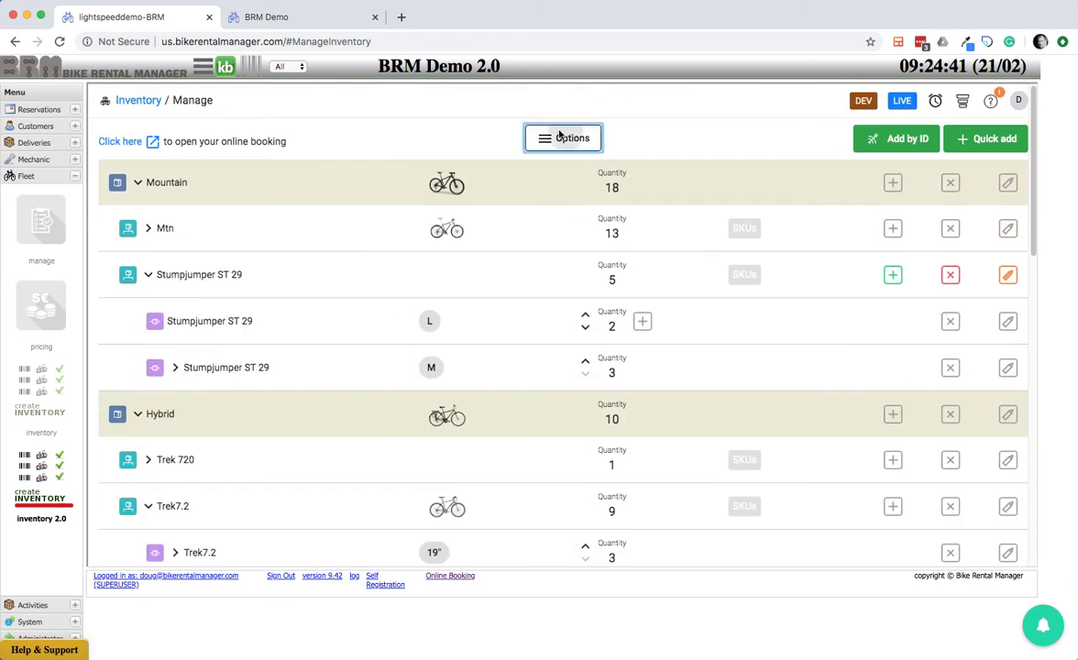
pyautogui.click(561, 137)
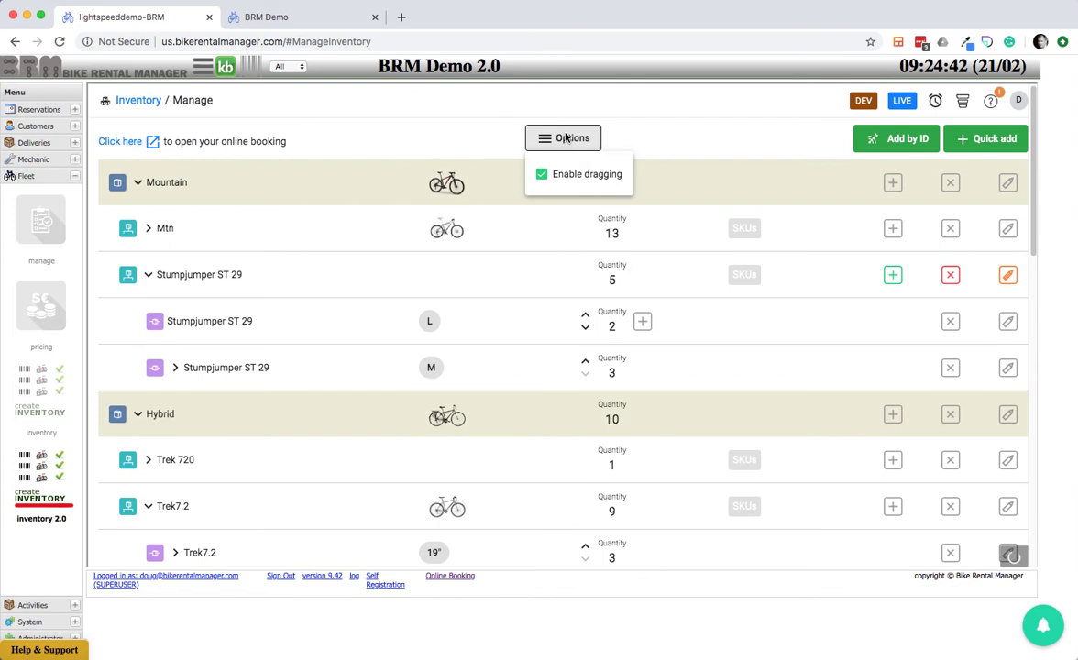
pyautogui.click(565, 179)
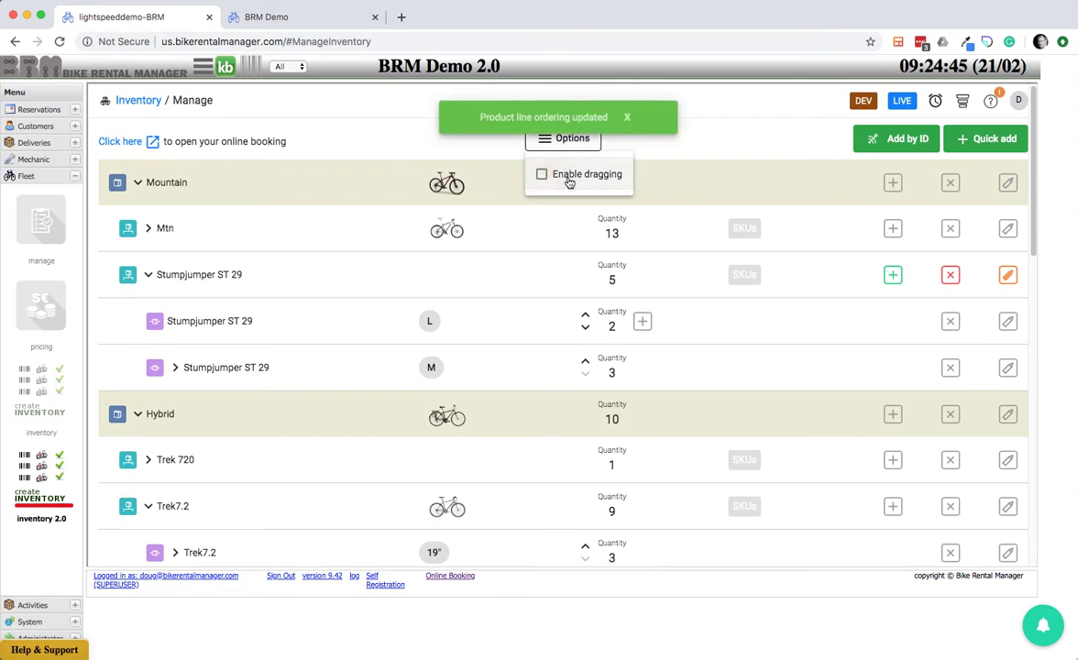
# Expand the Mountain category down to the items of the large Mtn line and try to delete the category.
pyautogui.click(139, 262)
pyautogui.click(137, 182)
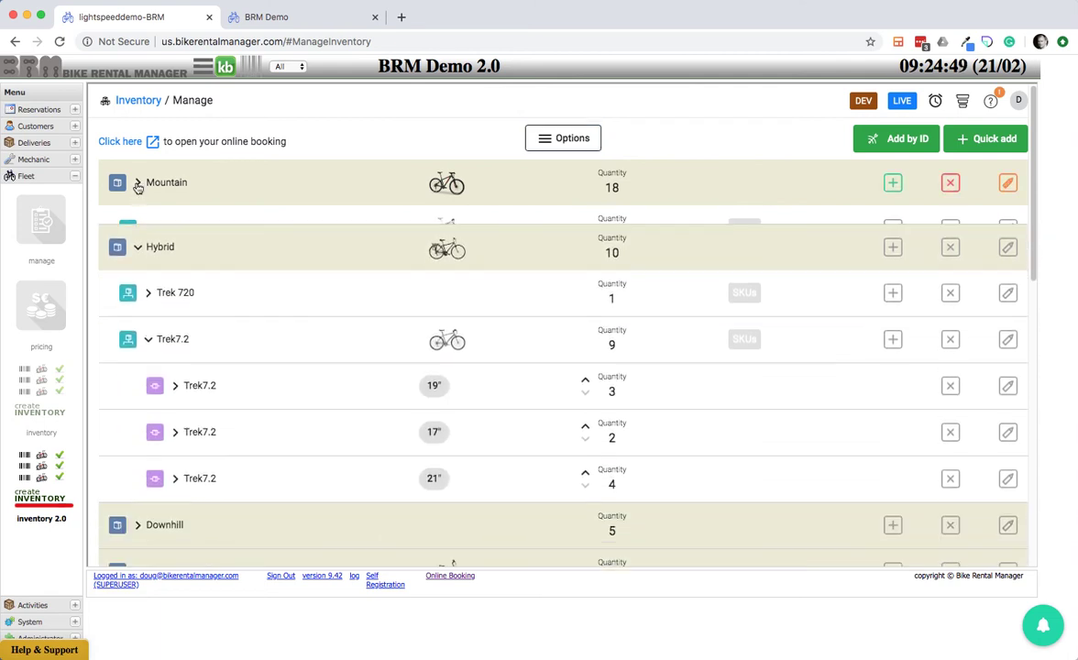
pyautogui.click(138, 183)
pyautogui.click(176, 274)
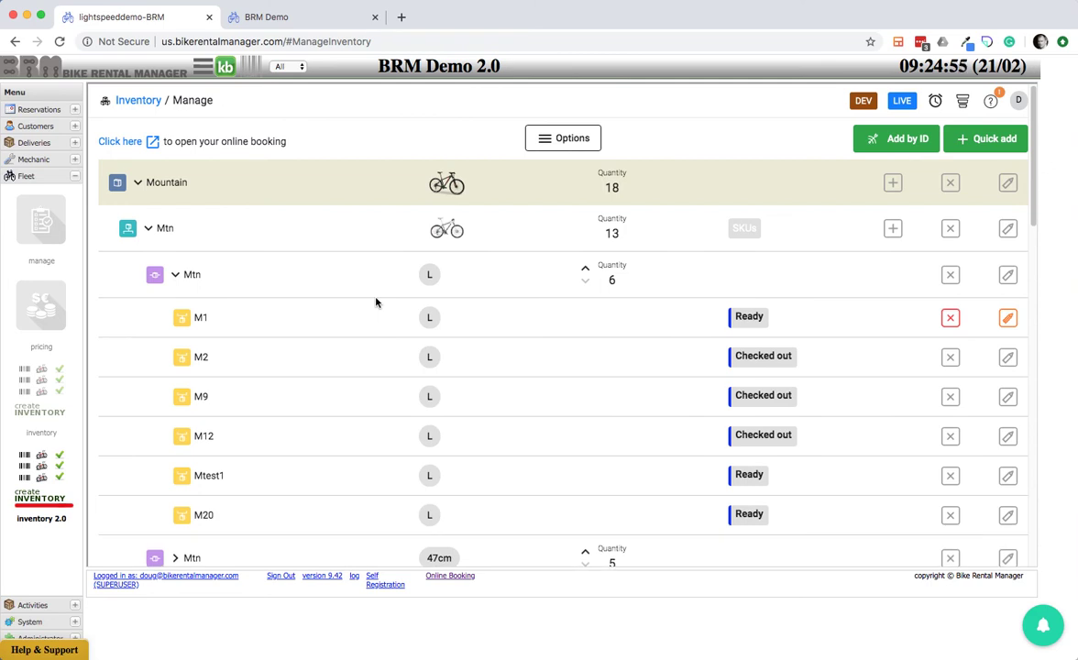
pyautogui.click(950, 184)
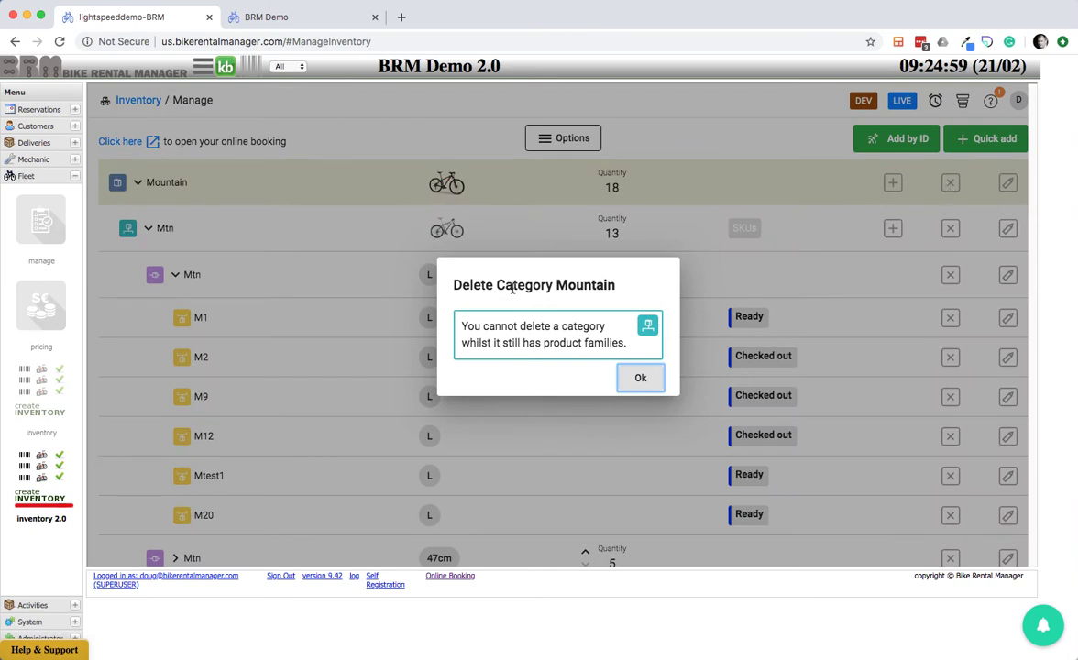
pyautogui.click(639, 377)
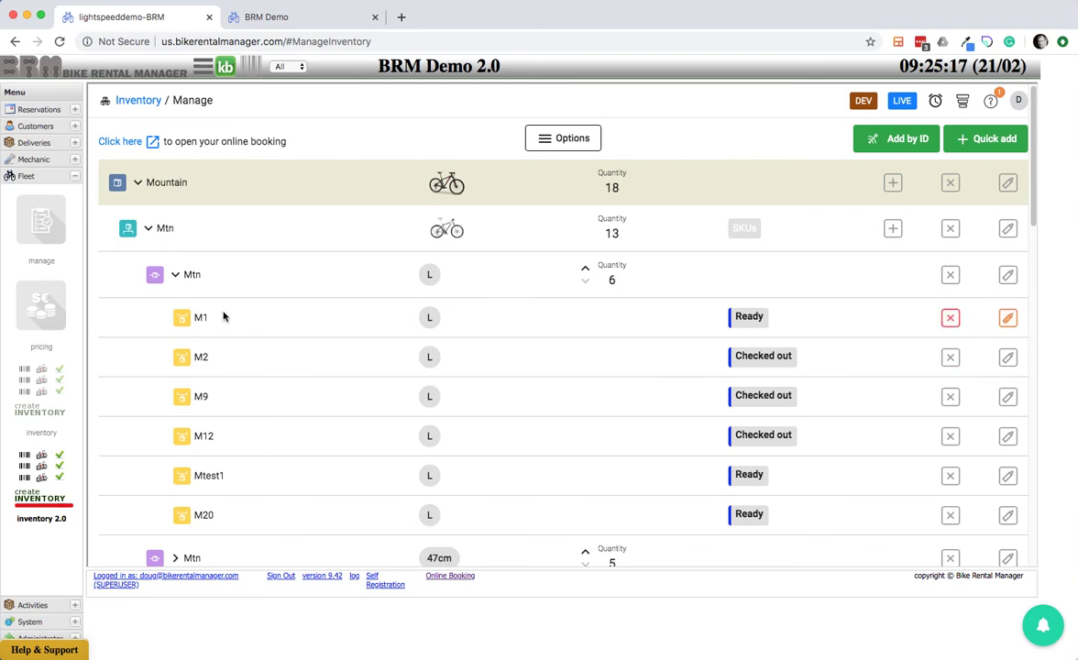
# Collapse the Mountain and Hybrid categories and reduce the quantity of the 16" crazy line in the Kids category to 1.
pyautogui.click(137, 182)
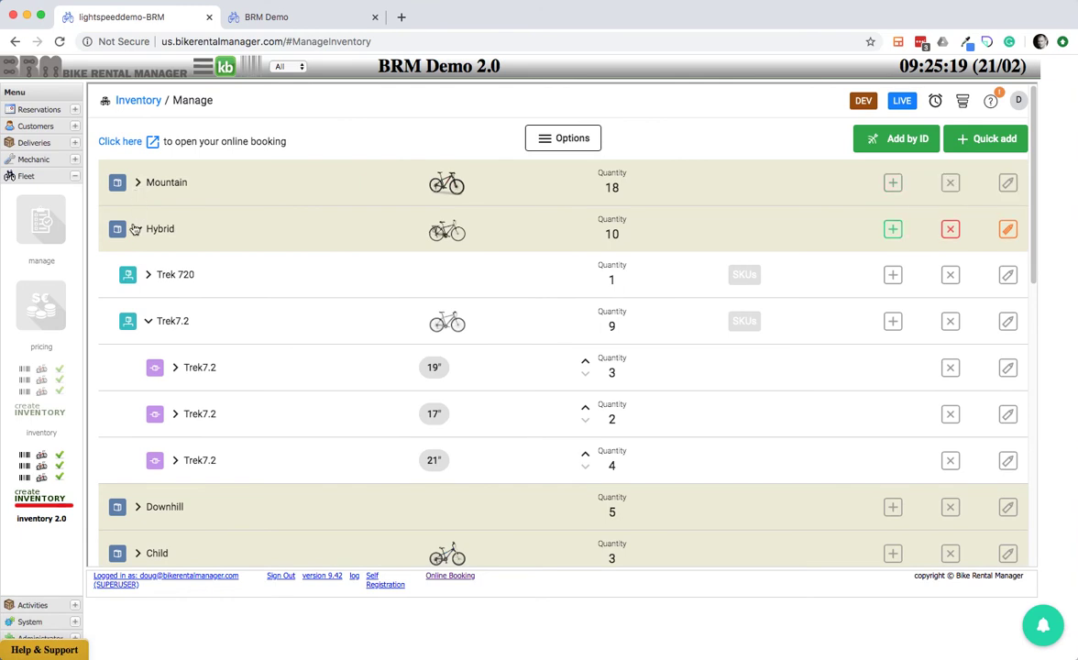
pyautogui.click(137, 228)
pyautogui.scroll(-5, 182, 288)
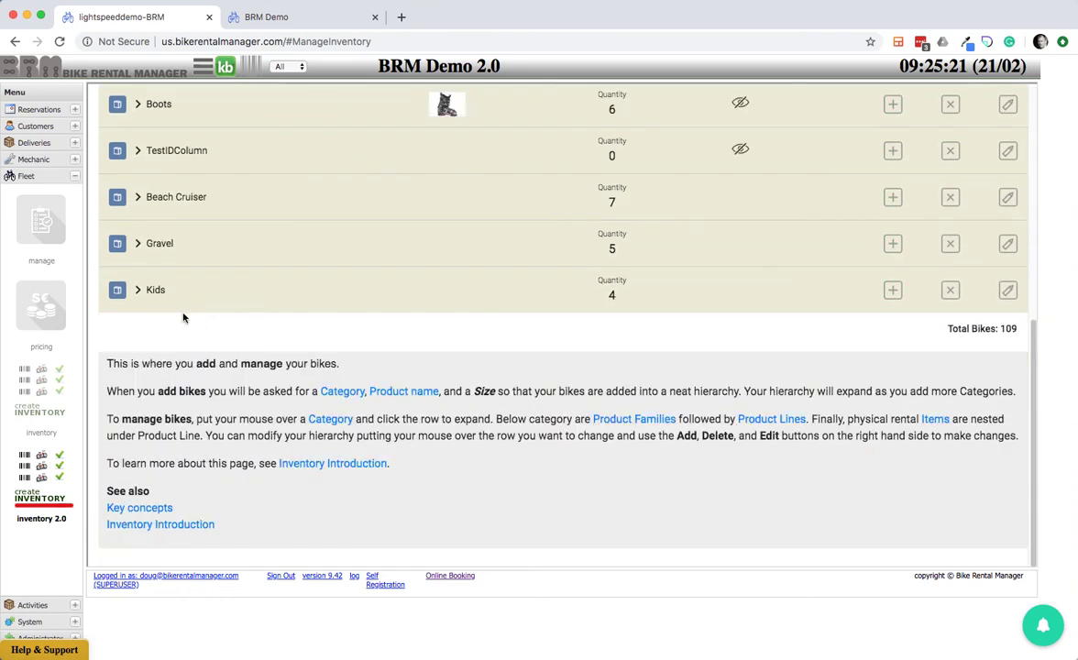
pyautogui.click(139, 291)
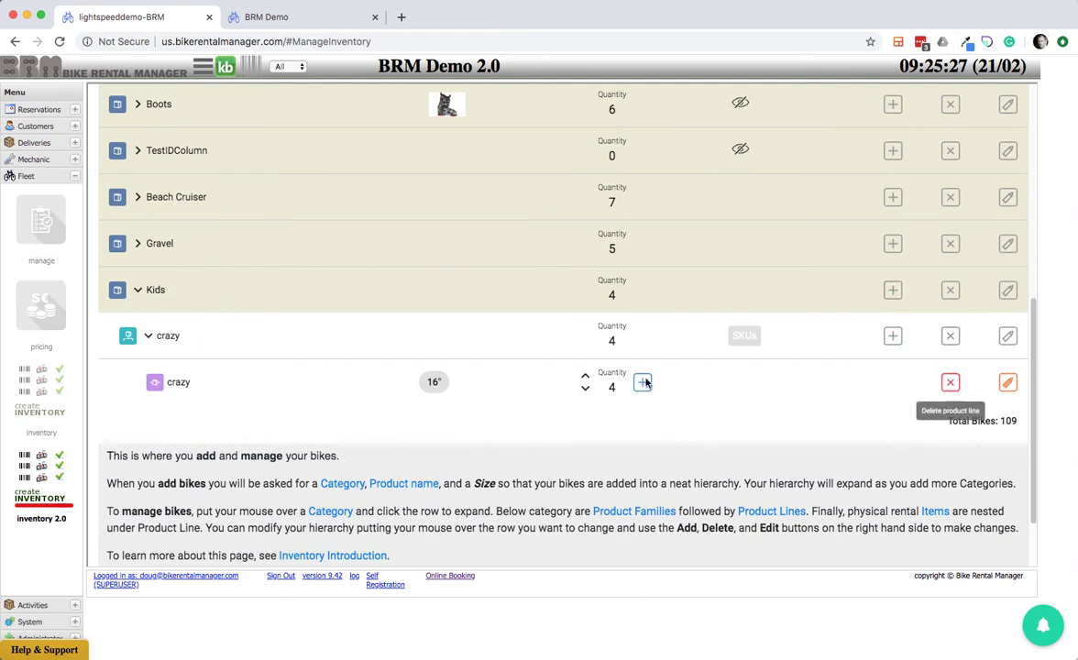
pyautogui.click(584, 391)
pyautogui.click(585, 392)
pyautogui.click(585, 391)
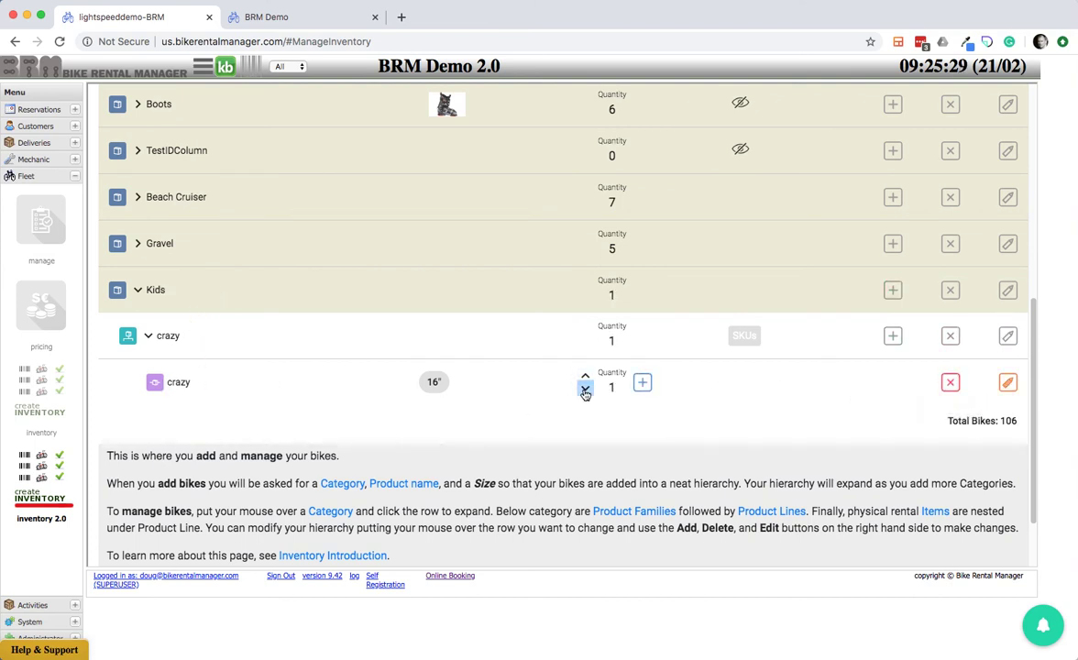
# Try c1 as the item ID for the bike in the 16" crazy line, and enter crazy1 instead.
pyautogui.click(642, 383)
pyautogui.click(649, 396)
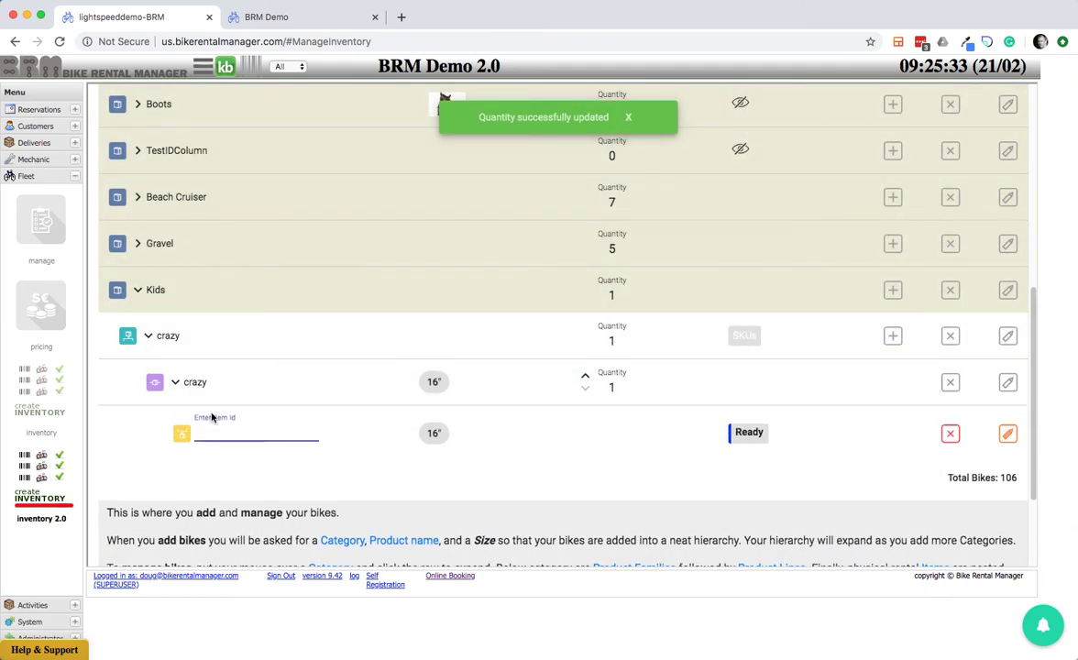
pyautogui.write('c1')
pyautogui.press('Return')
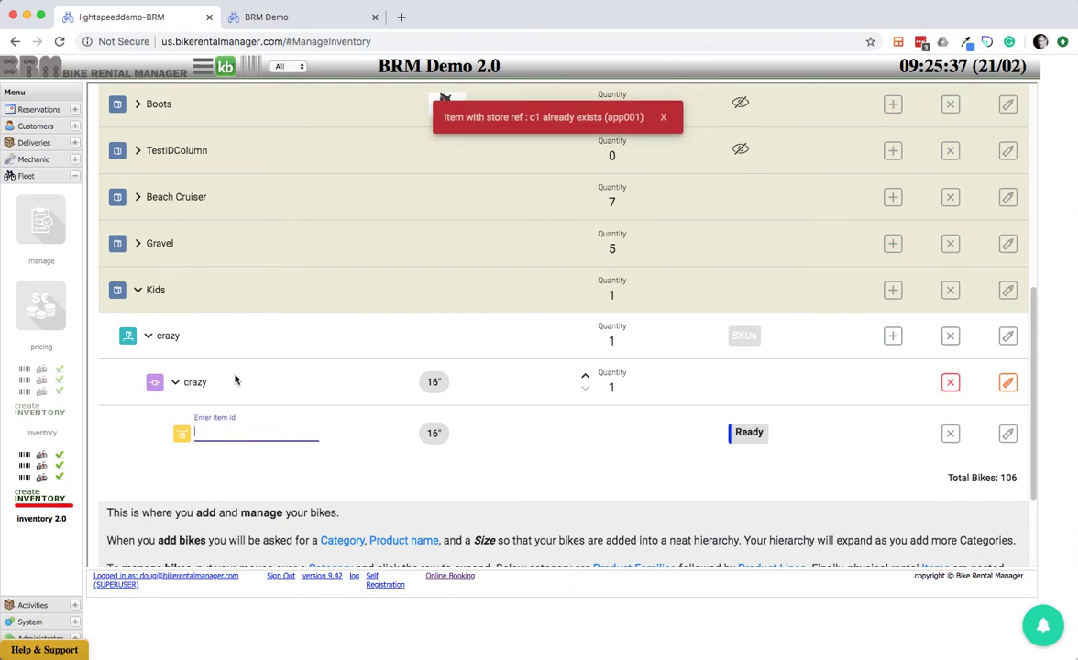
pyautogui.write('crazy1')
pyautogui.press('Return')
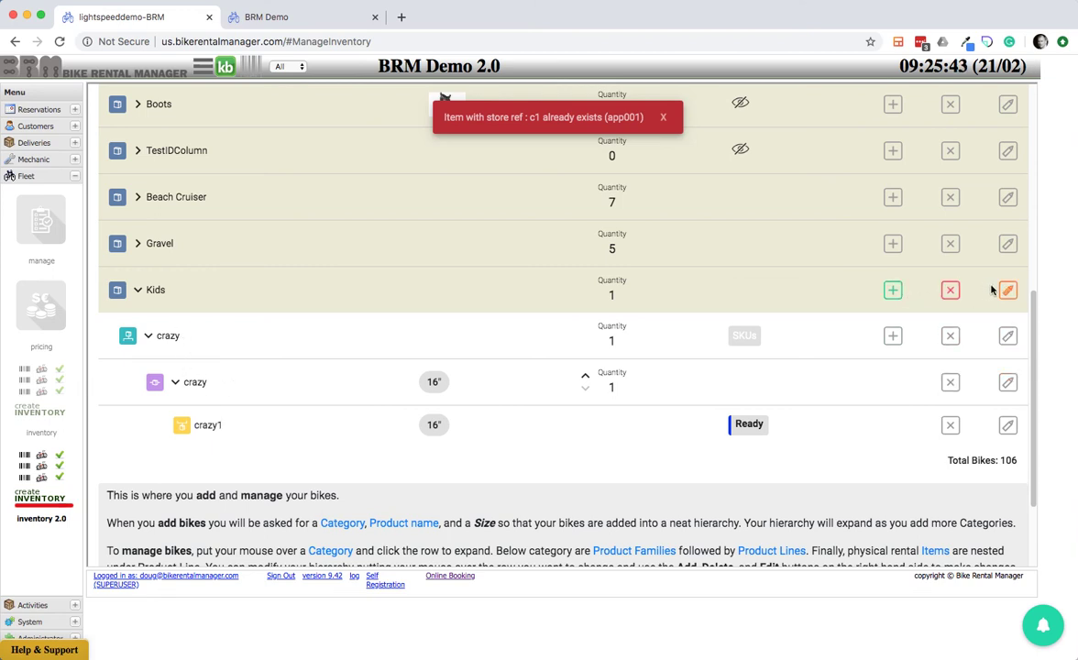
# Try to delete the Kids category and the crazy product line while they still have contents, dismissing both dialogs.
pyautogui.click(949, 289)
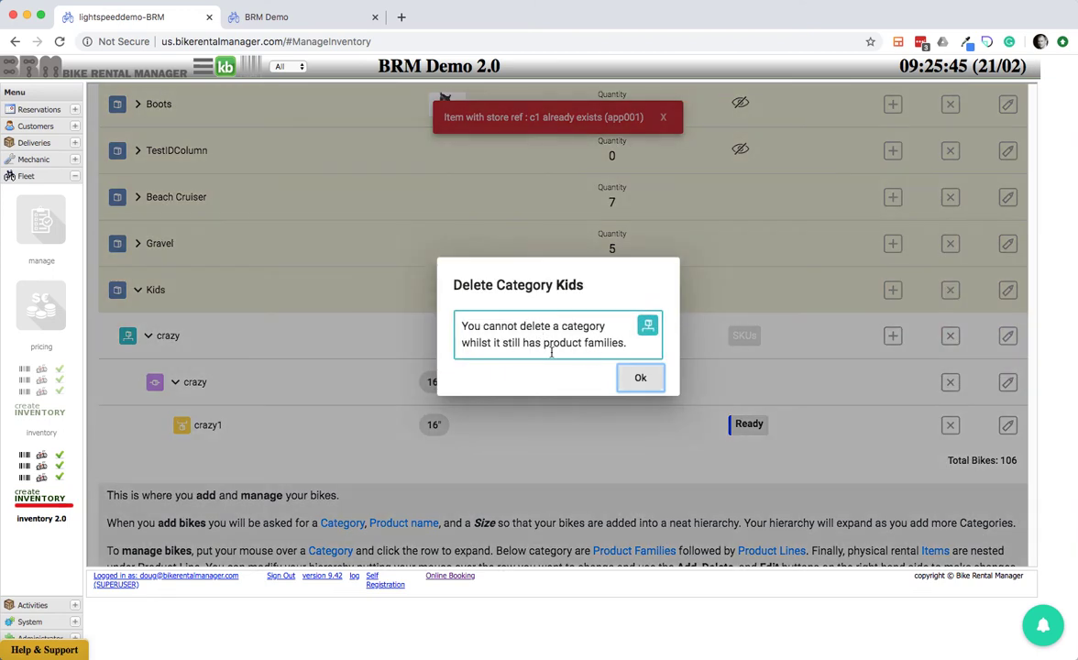
pyautogui.click(640, 377)
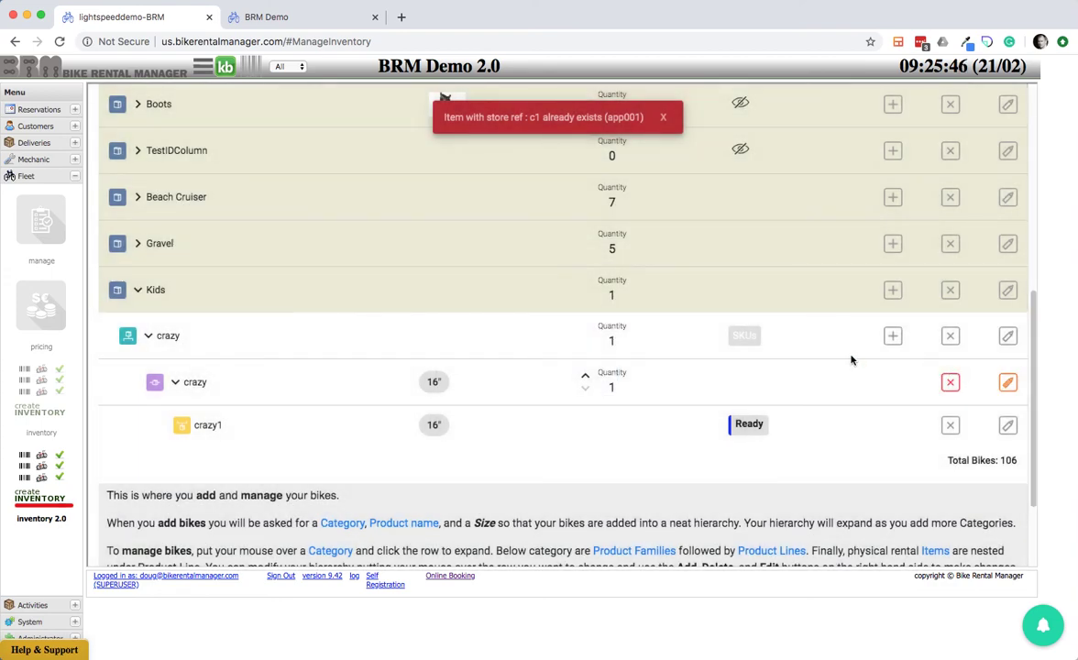
pyautogui.click(950, 382)
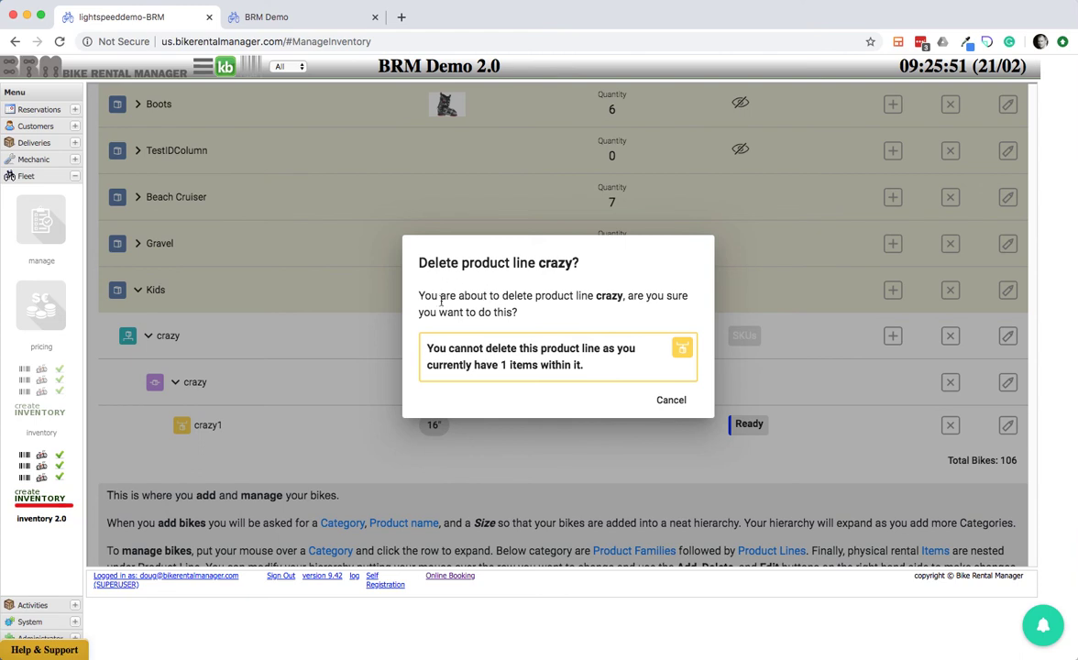
pyautogui.click(671, 400)
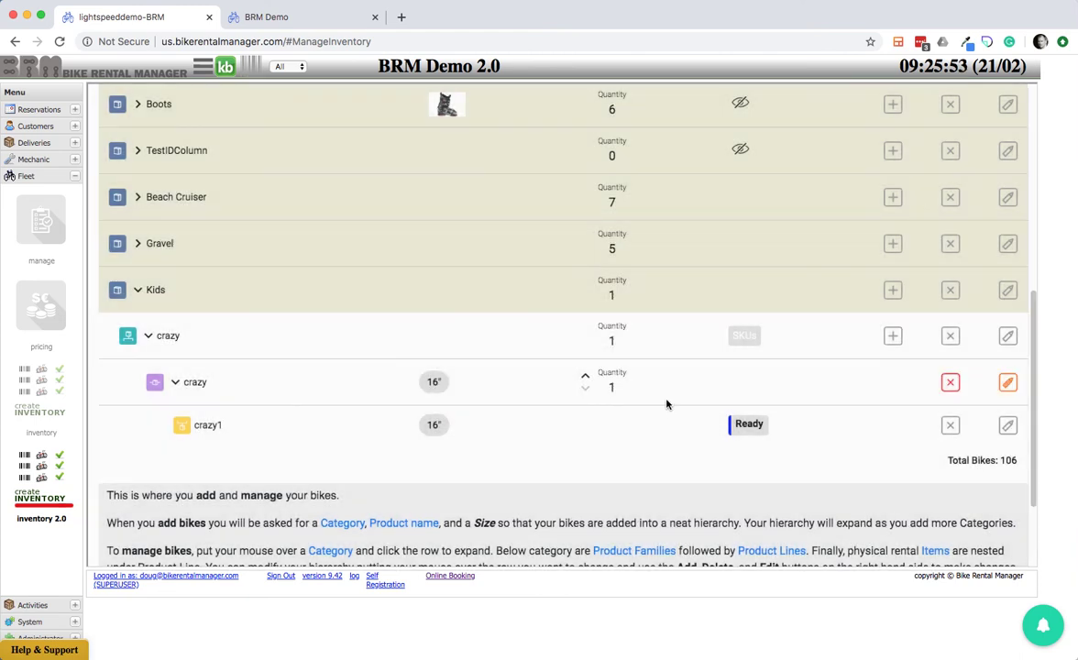
# Delete the item crazy1 and its 16" crazy product line from the Kids category.
pyautogui.scroll(-1, 286, 445)
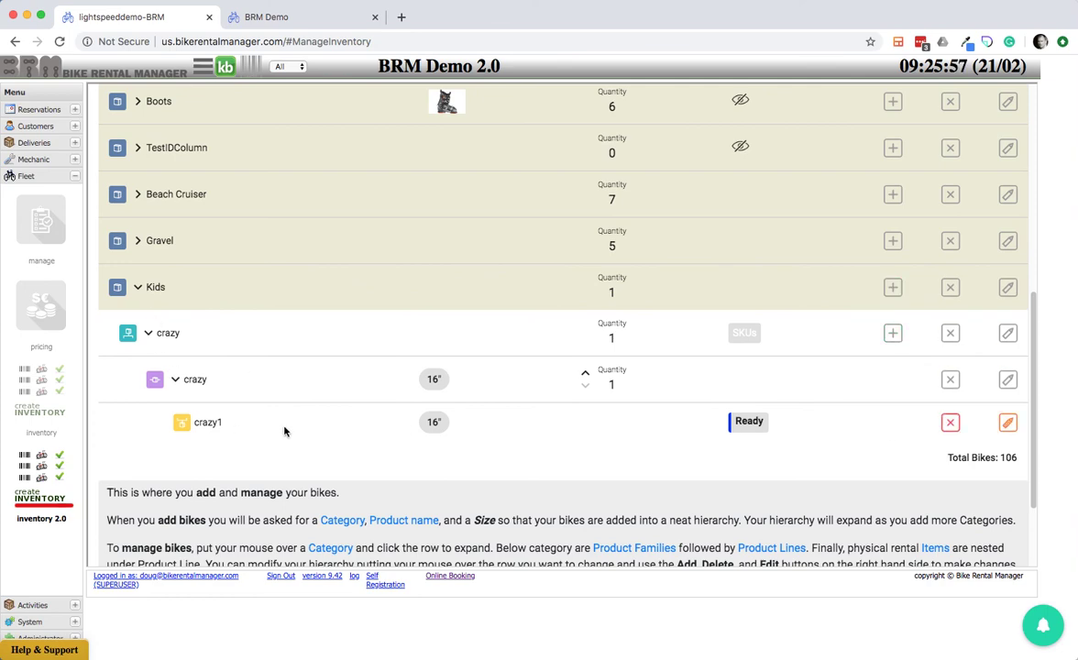
pyautogui.click(950, 424)
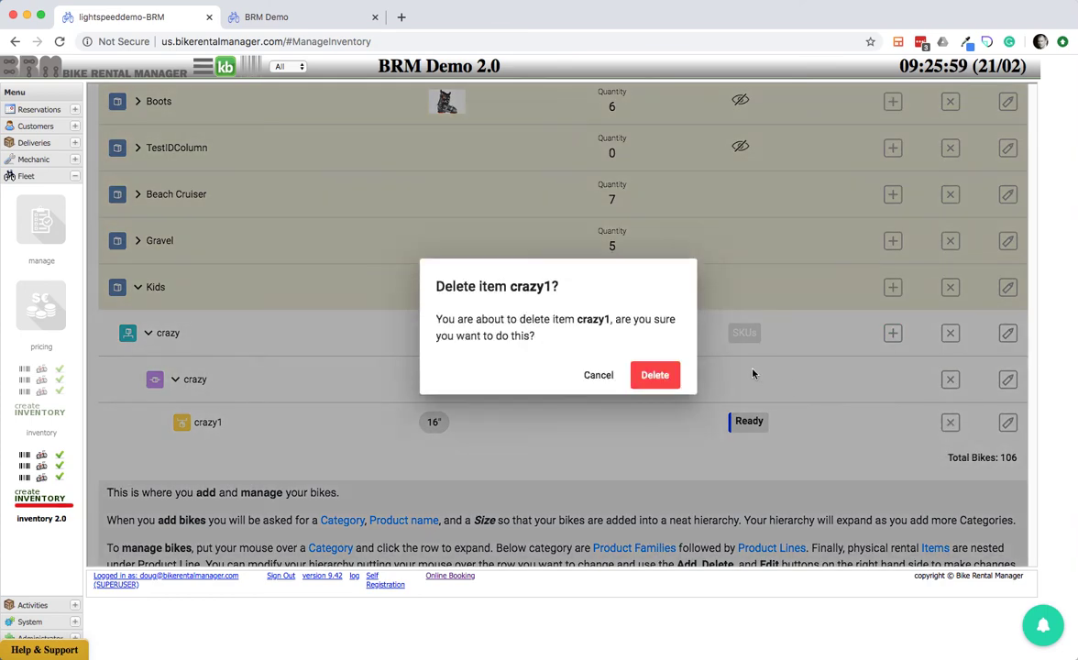
pyautogui.click(655, 376)
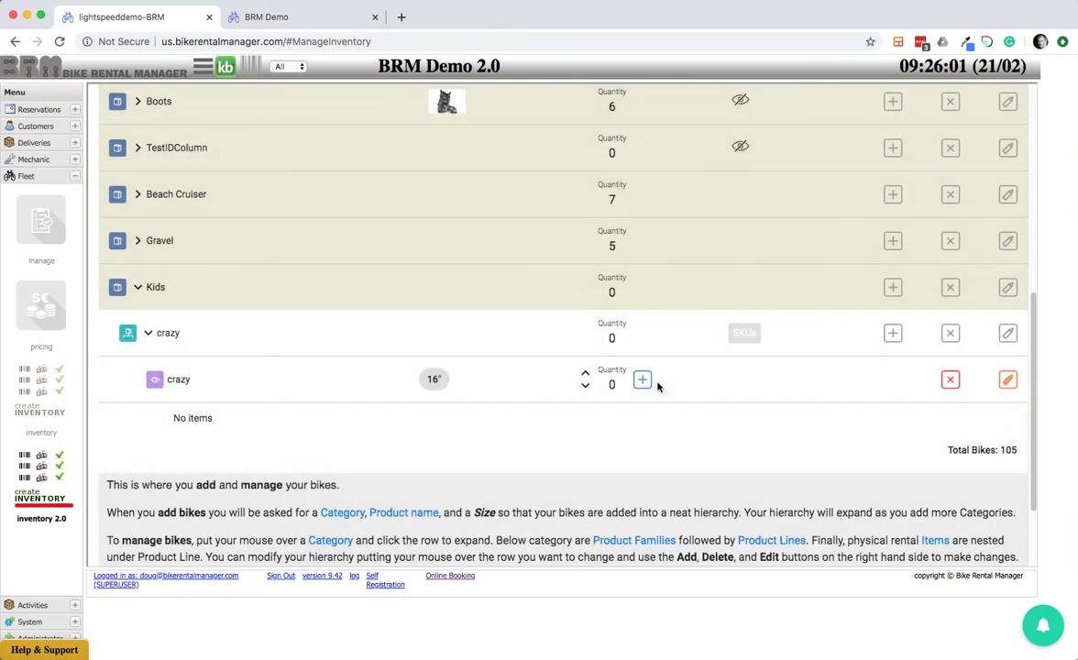
pyautogui.click(951, 385)
pyautogui.click(676, 377)
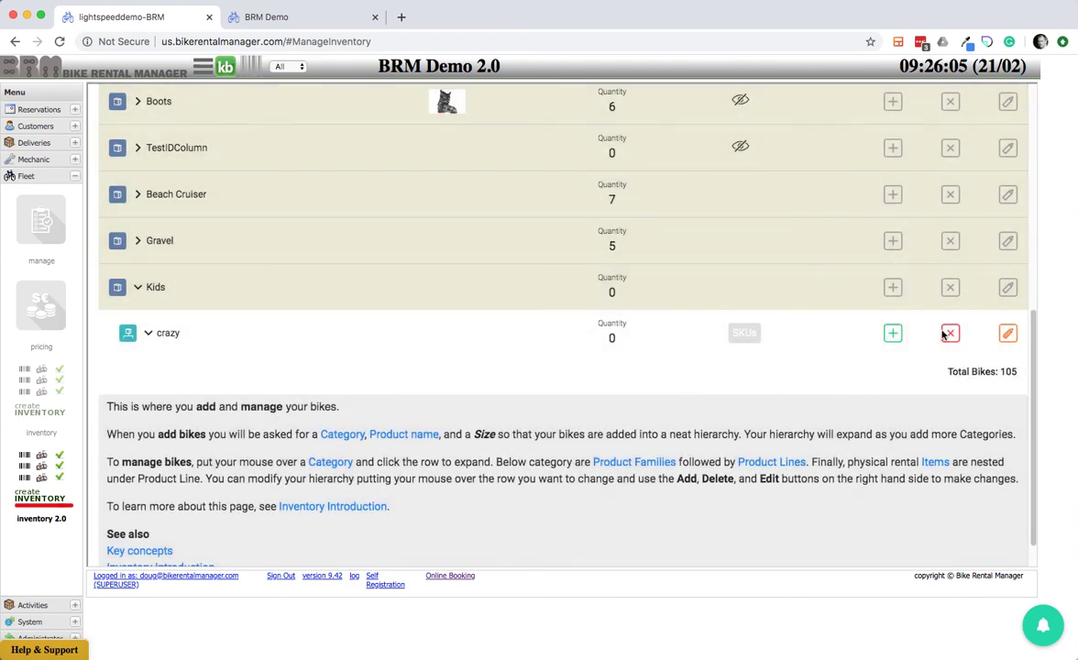
# Delete the crazy product family and the emptied Kids category, and dismiss the notification.
pyautogui.click(951, 333)
pyautogui.click(647, 380)
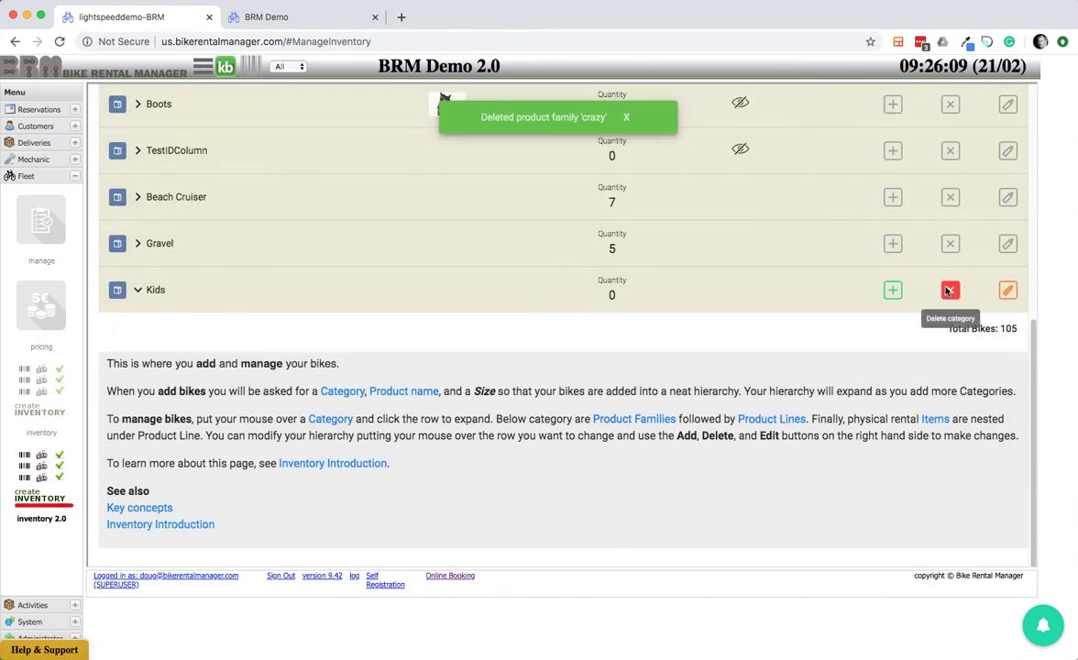
pyautogui.click(950, 290)
pyautogui.click(642, 370)
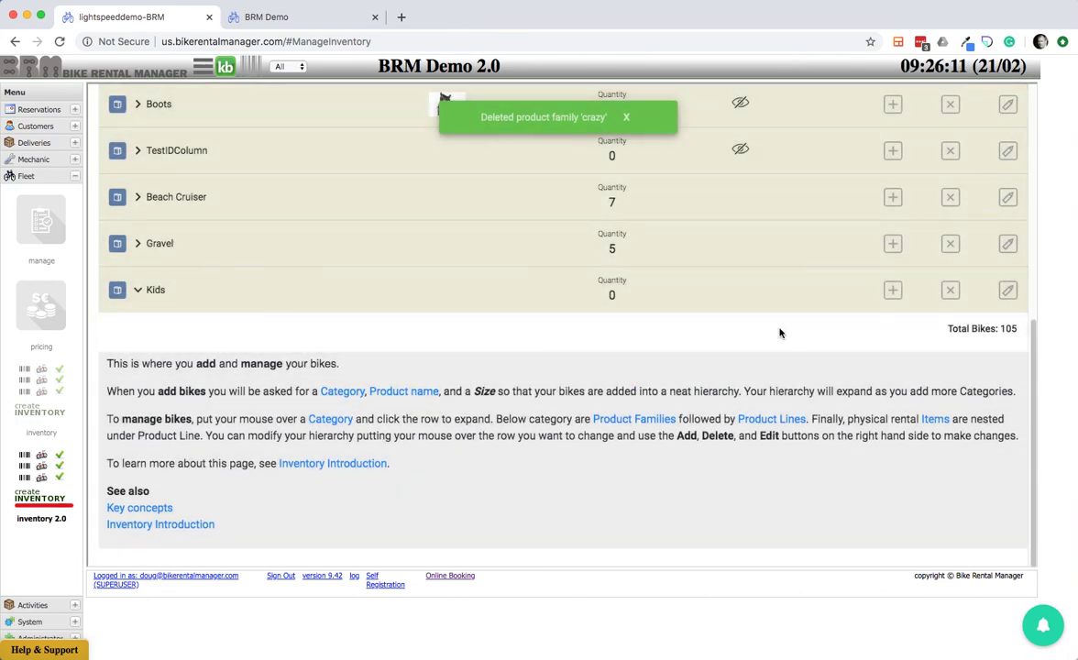
pyautogui.scroll(10, 733, 342)
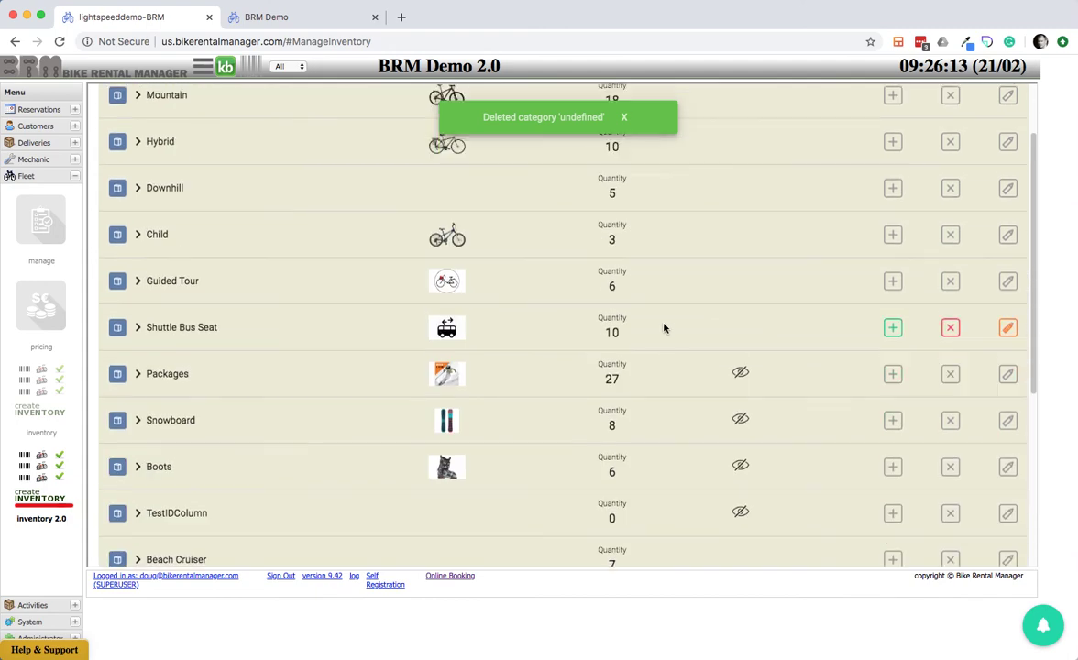
pyautogui.click(625, 119)
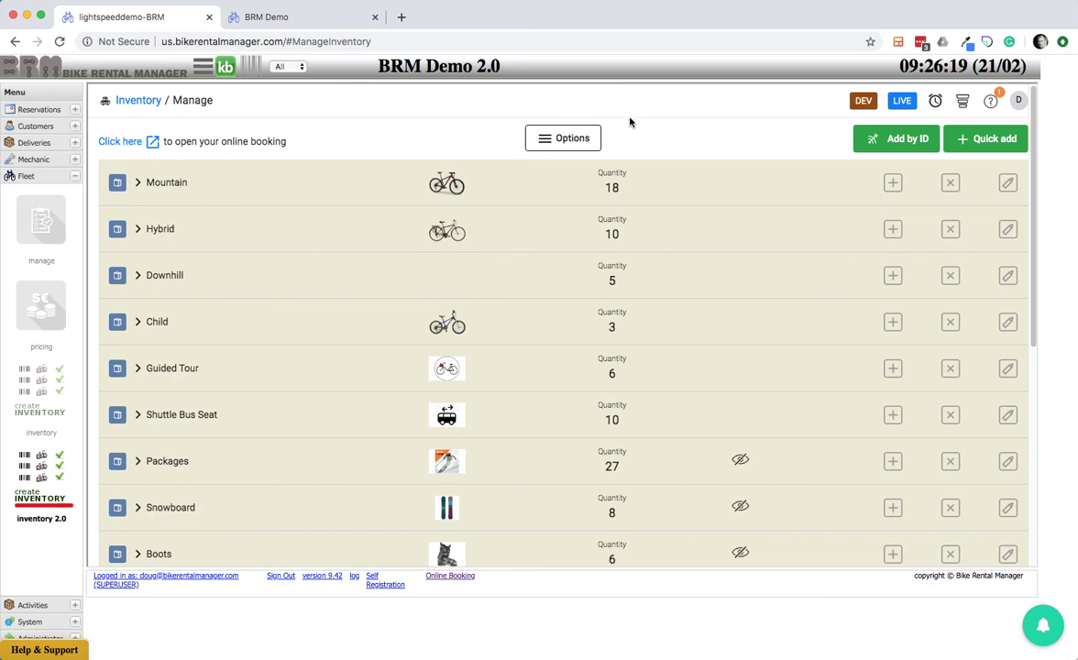
pyautogui.scroll(-5, 679, 314)
pyautogui.scroll(5, 679, 316)
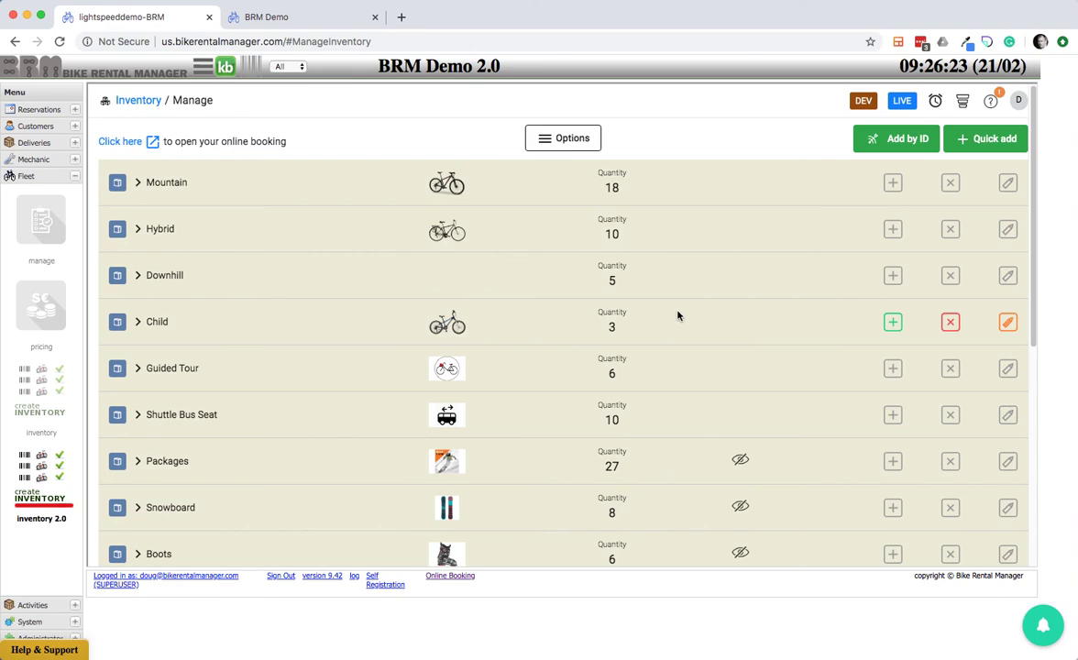